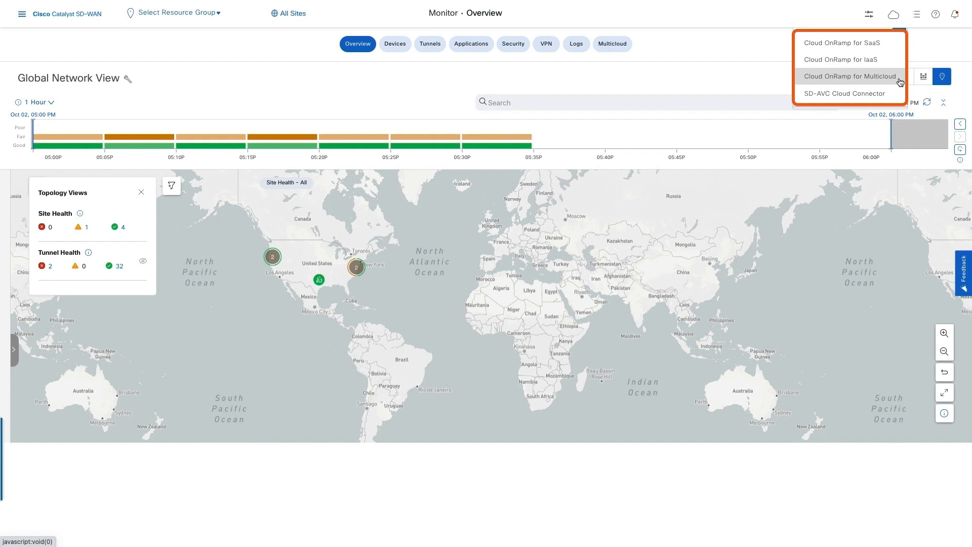
Step: In Cloud OnRamp for Multicloud, begin associating a cloud account with Microsoft Azure as the provider
left_click(900, 81)
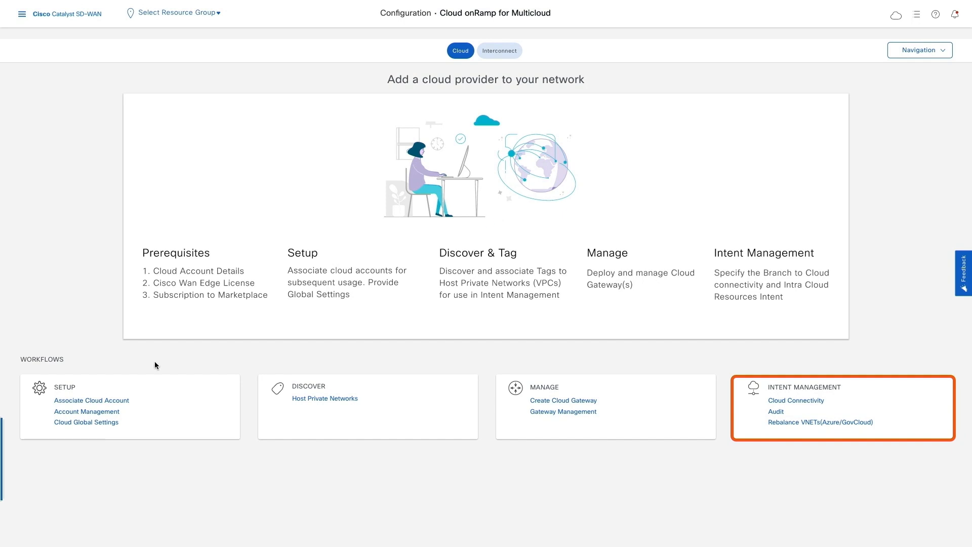
left_click(129, 401)
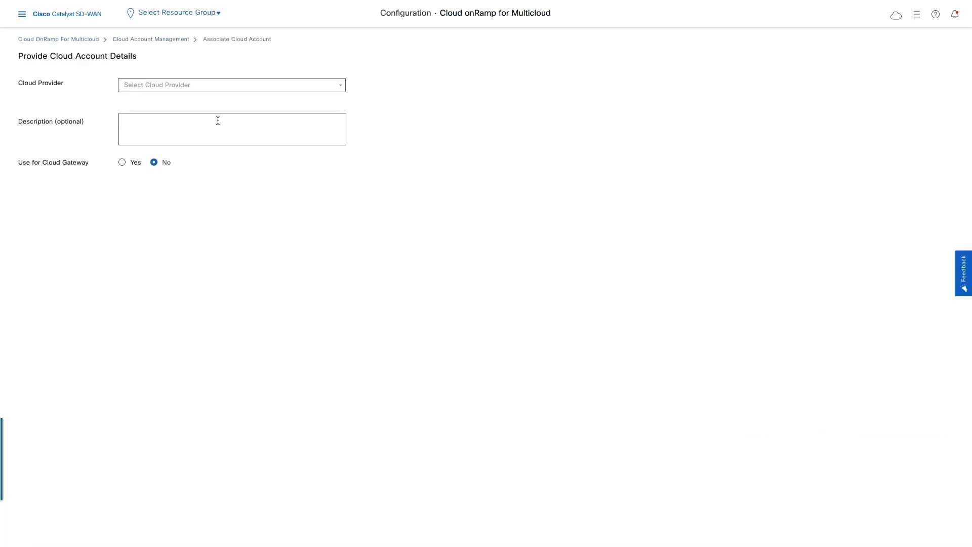
left_click(243, 88)
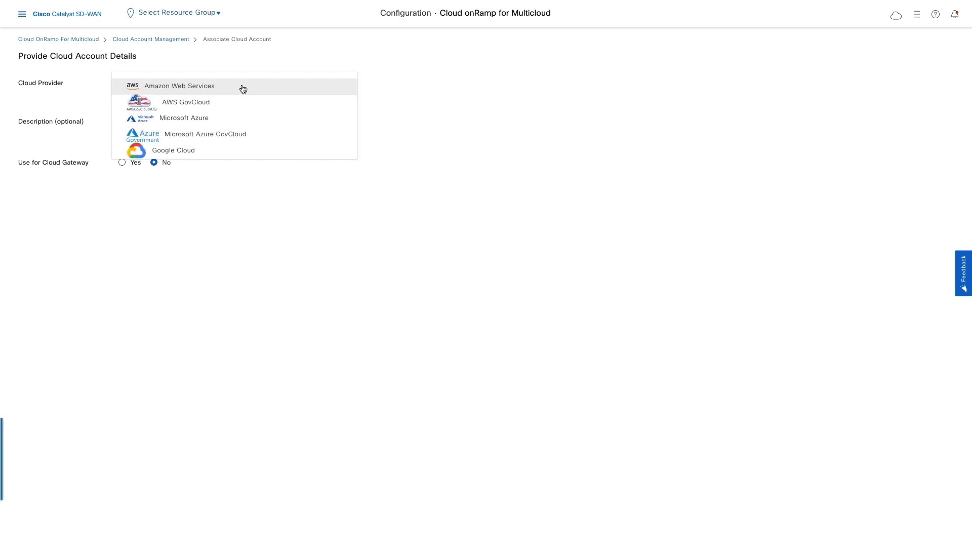
left_click(242, 121)
left_click(238, 123)
Step: Name the account Cloud-TME-Azure, enable it for cloud gateways, enter its tenant ID, subscription ID, client ID and secret key, and add it
type("Cloud-TME")
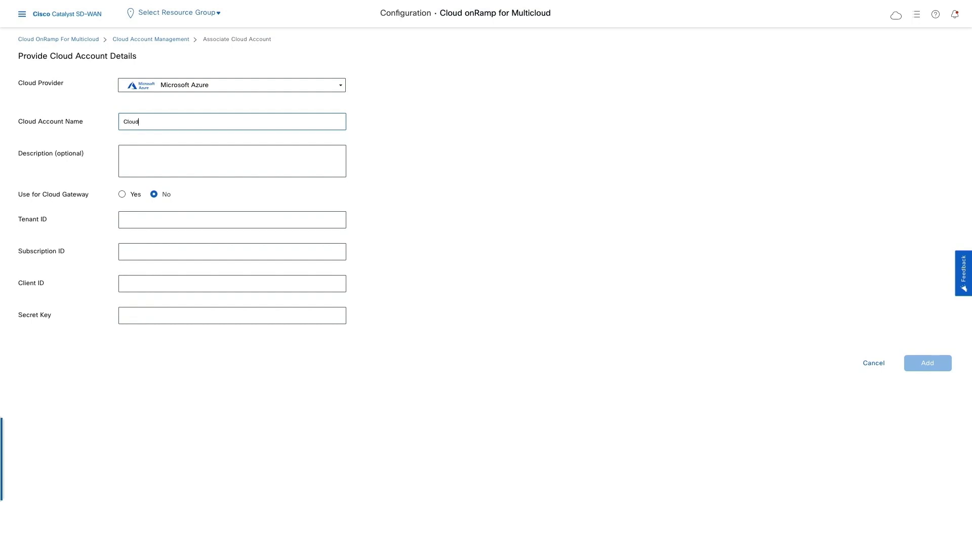
type("-Azure")
left_click(132, 197)
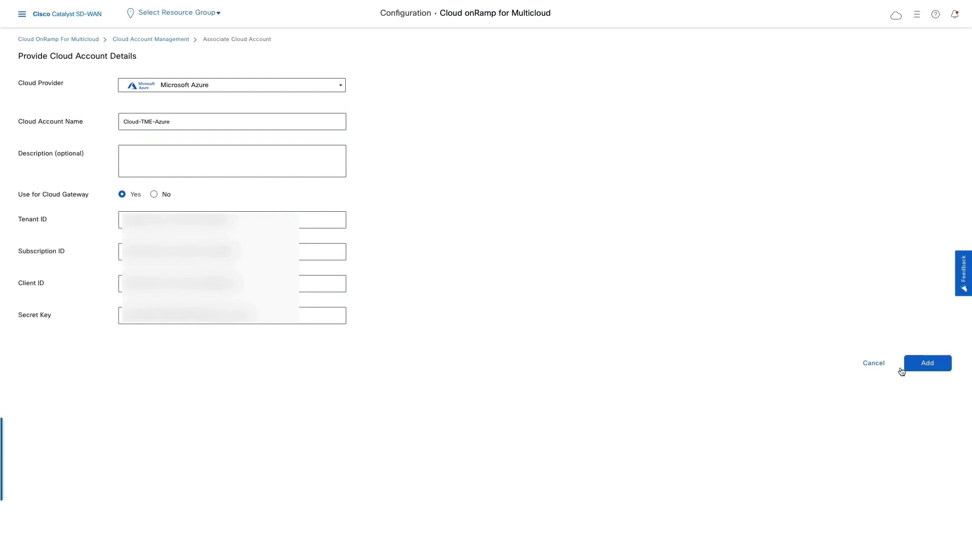
left_click(923, 371)
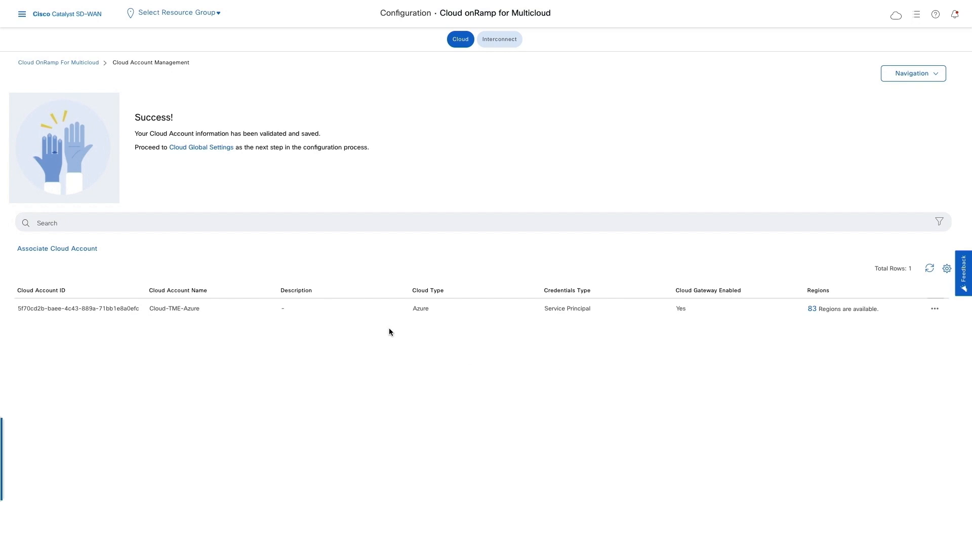
Step: Start new cloud global settings for Microsoft Azure and choose software version 17.12.01
left_click(197, 151)
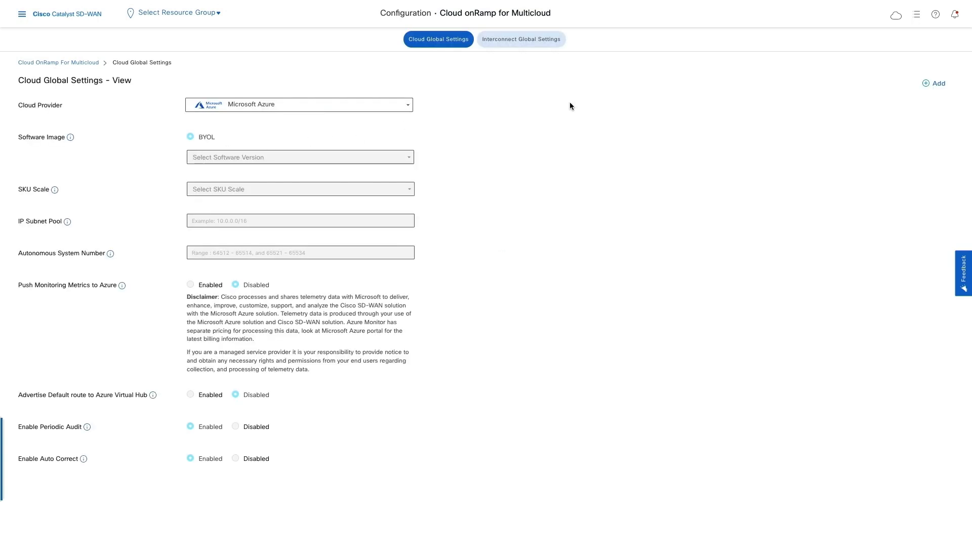
left_click(930, 90)
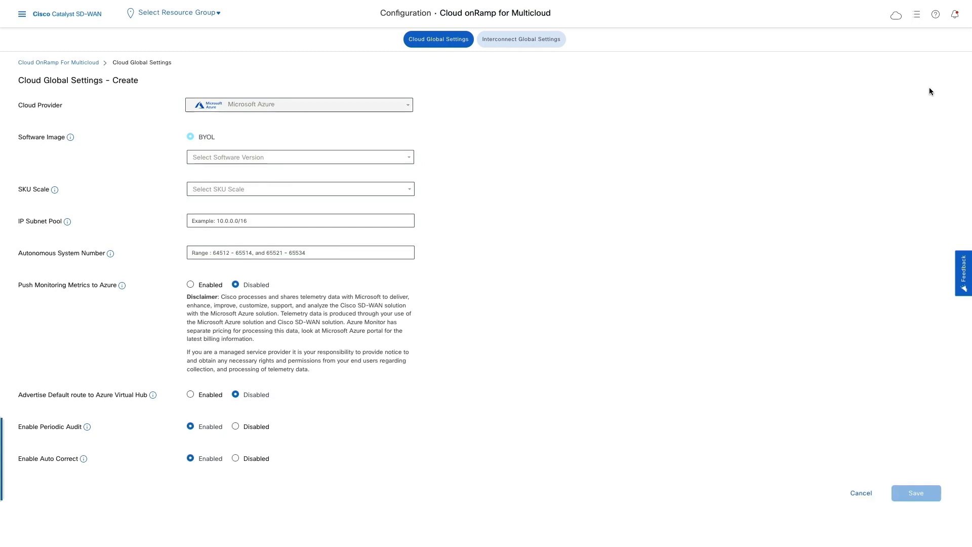
left_click(376, 158)
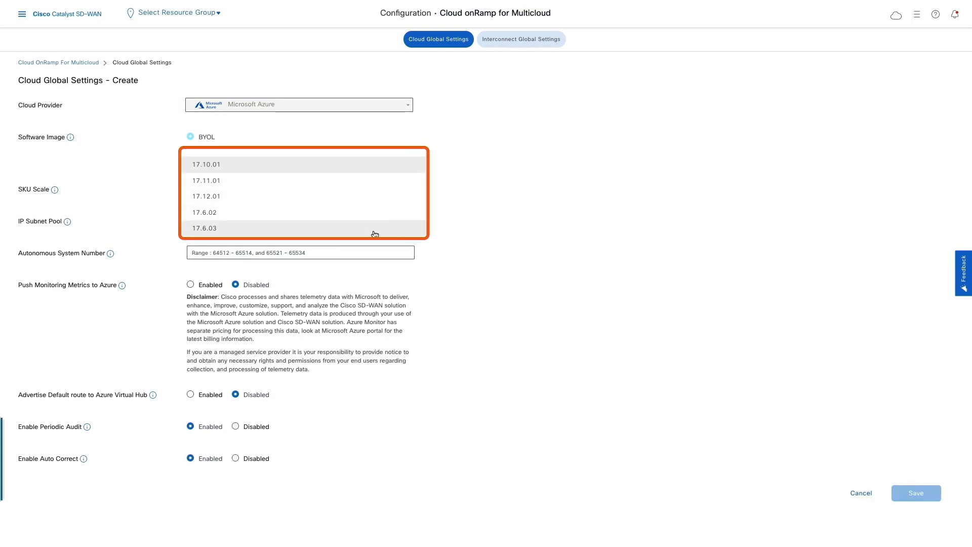
scroll(375, 227, "down", 1)
scroll(375, 226, "up", 1)
left_click(364, 197)
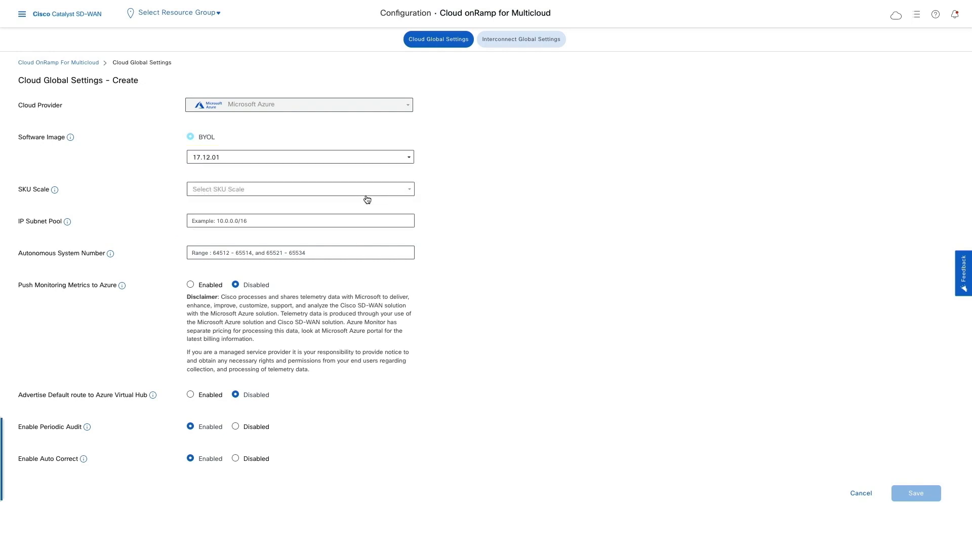
Step: Set the SKU scale to 2, Standard_D2_v2, the IP subnet pool to 10.20.0.0/16 and the autonomous system number to 64512, and save the global settings
left_click(381, 196)
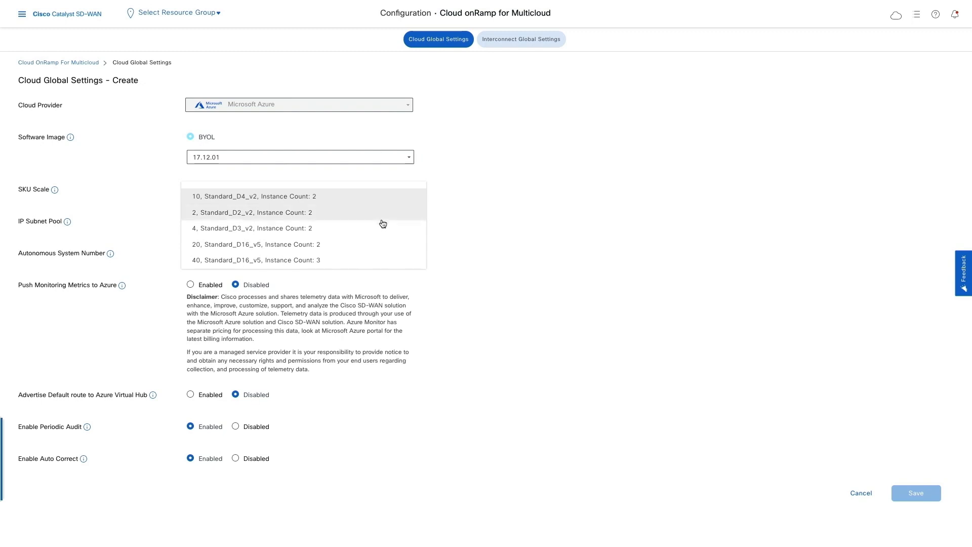
scroll(382, 239, "down", 3)
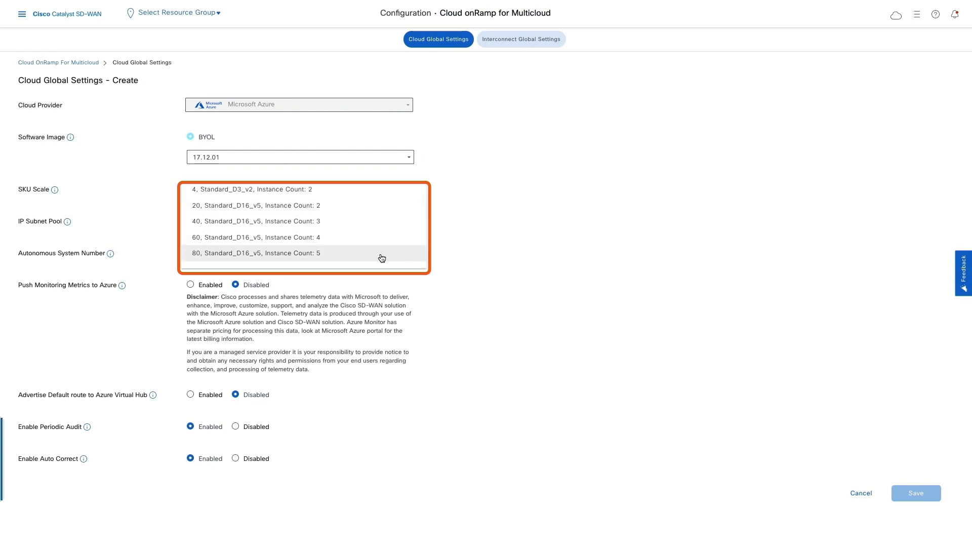
scroll(387, 241, "up", 3)
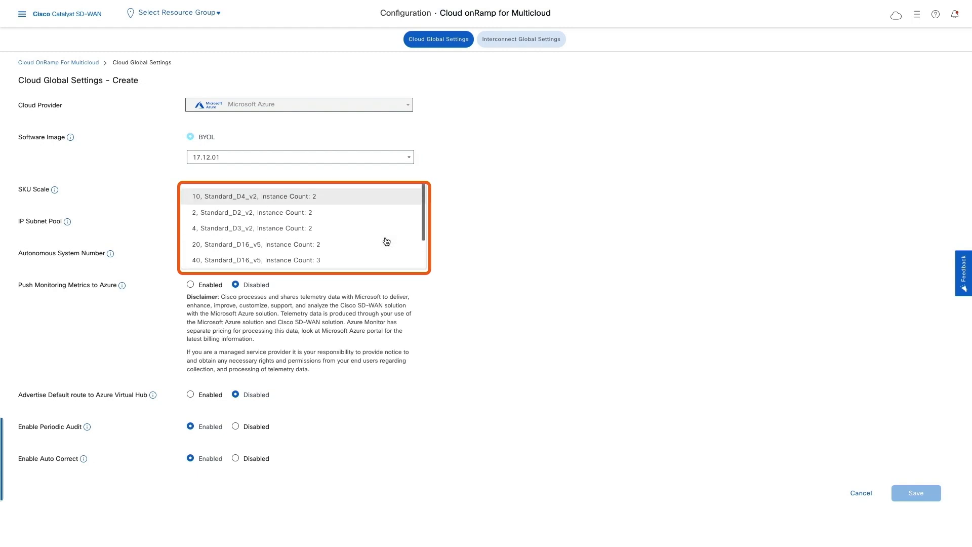
left_click(386, 219)
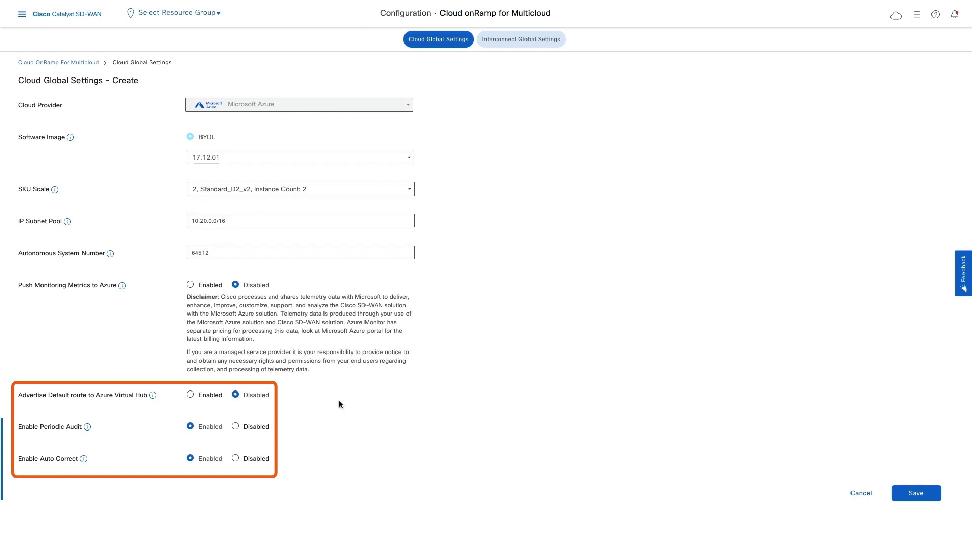
left_click(911, 501)
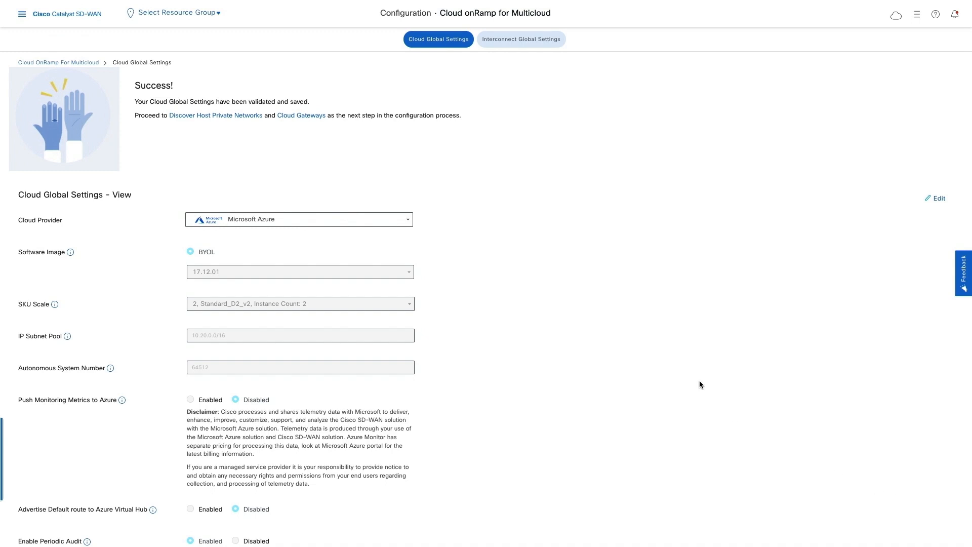
Step: Discover the Azure host private networks and filter the list by the account owner's username
left_click(216, 117)
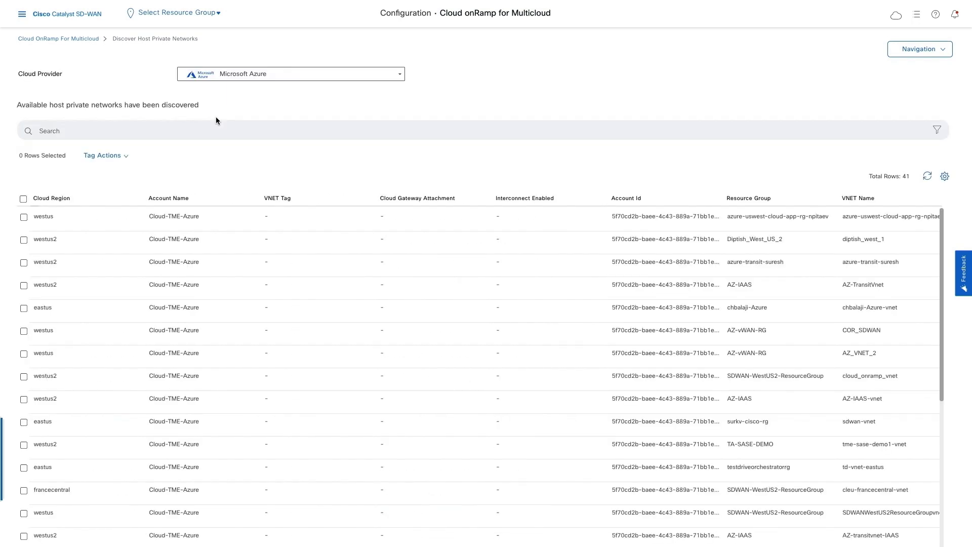
left_click(217, 125)
key("Return")
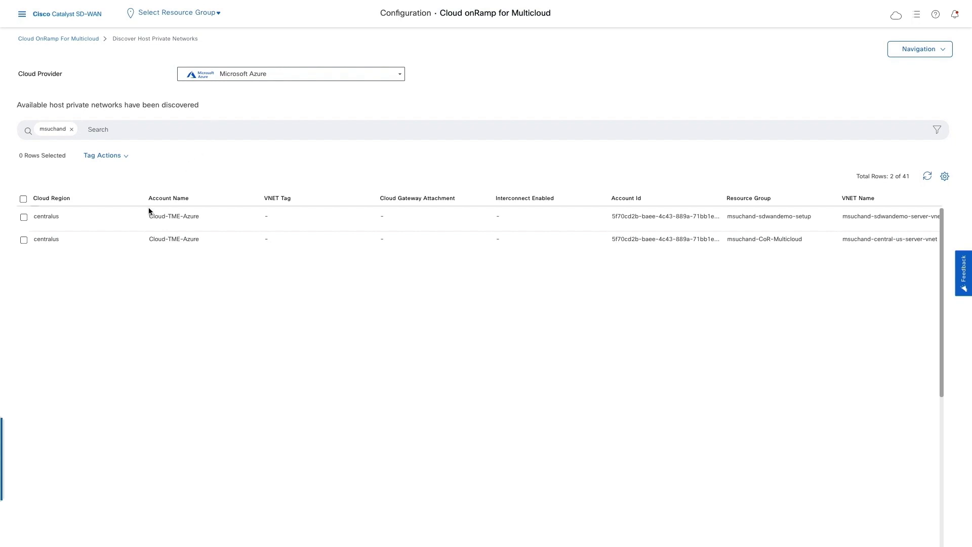
Step: Tag the central-us server VNet in the CoR-Multicloud resource group with a new tag named after the username plus _dev_vnet
left_click(24, 240)
left_click(119, 158)
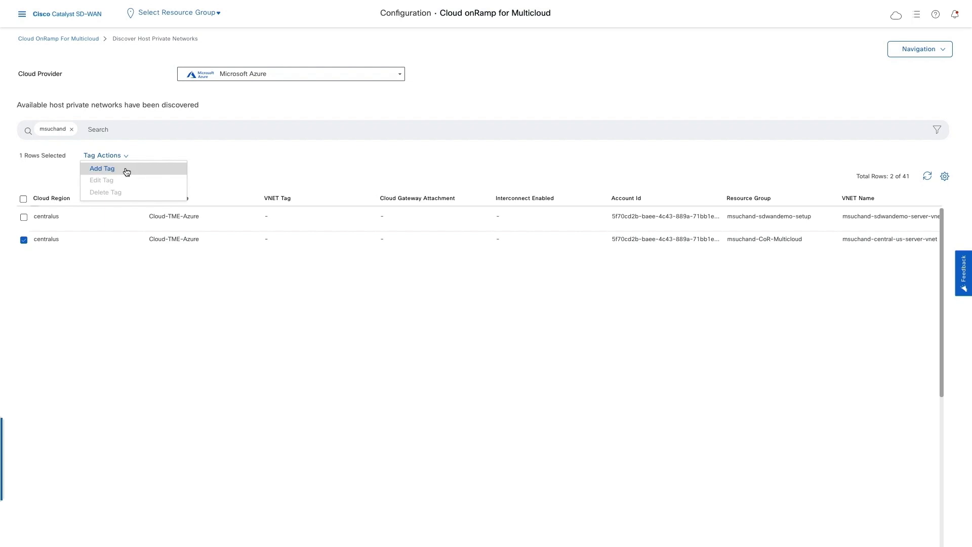
left_click(126, 172)
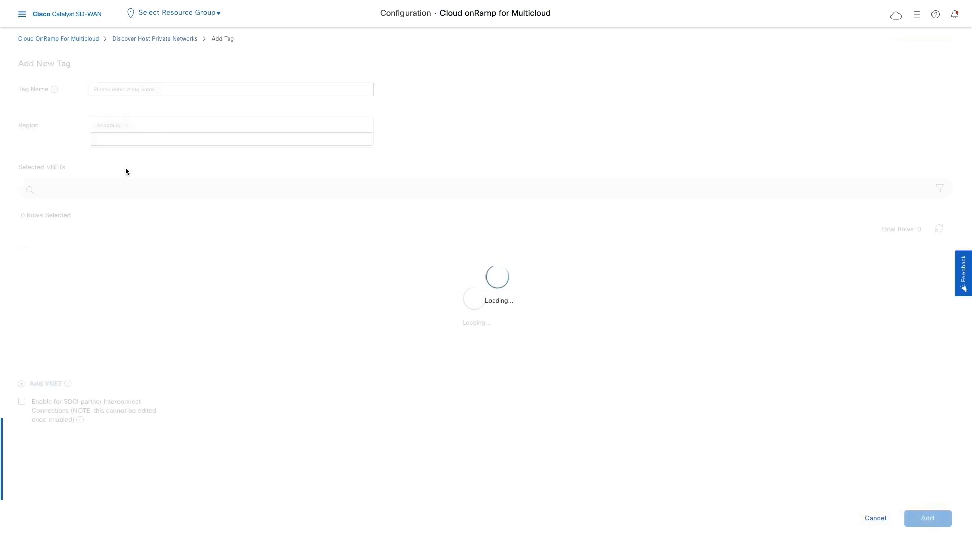
left_click(167, 89)
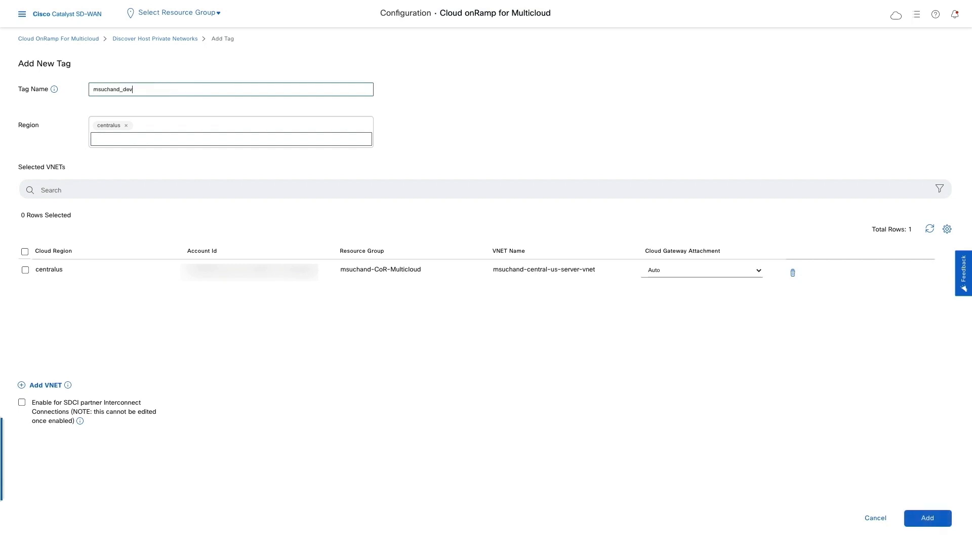
left_click(923, 526)
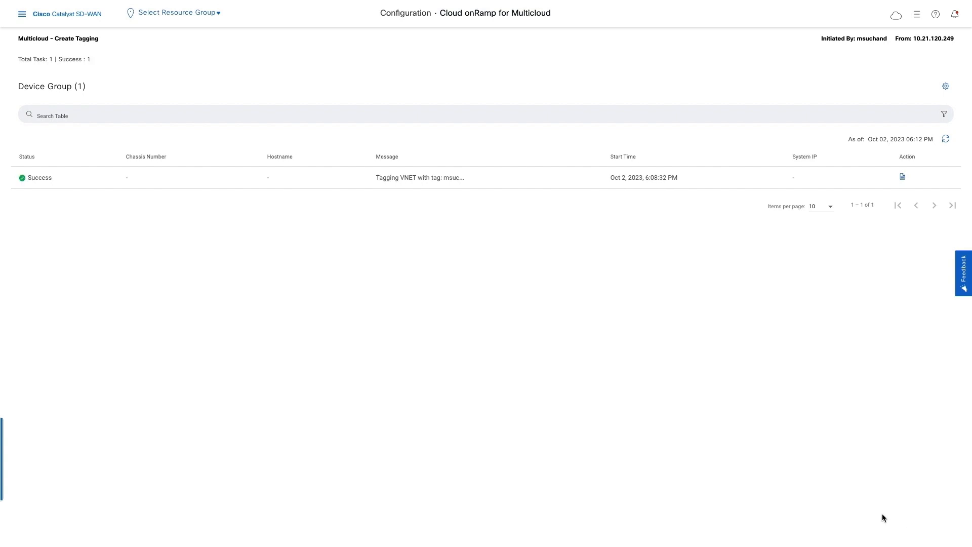
Step: Open device attachment for the Azure_VWan_C8000V_Template device template
left_click(23, 21)
left_click(102, 76)
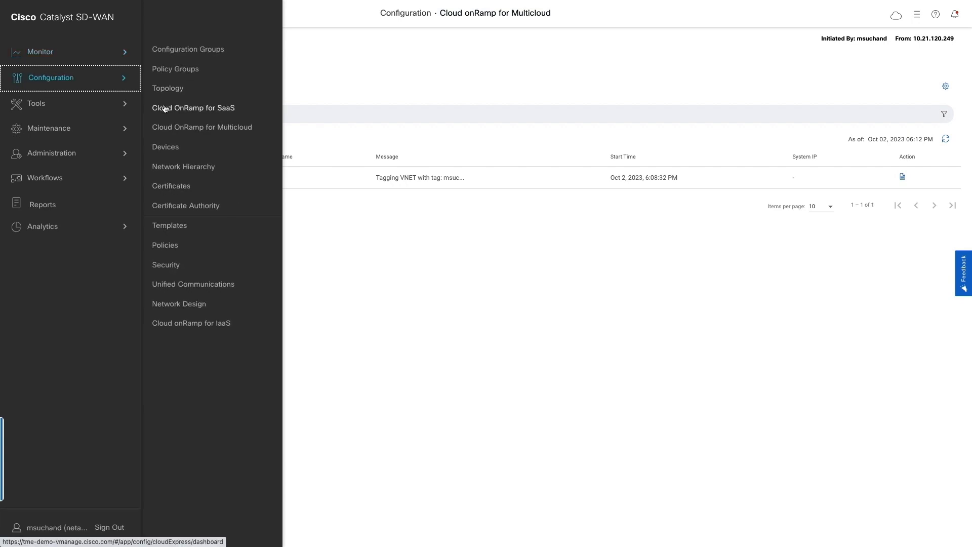
left_click(177, 227)
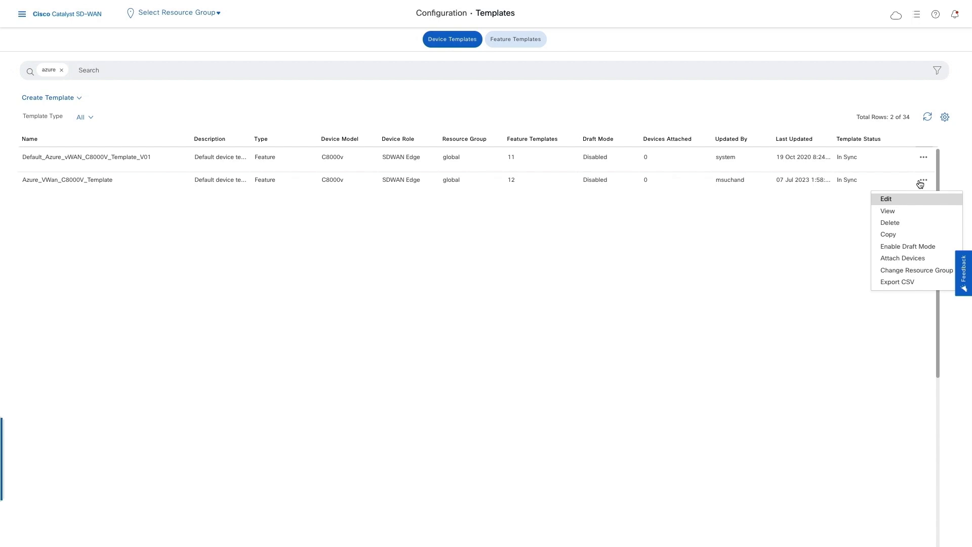
left_click(902, 258)
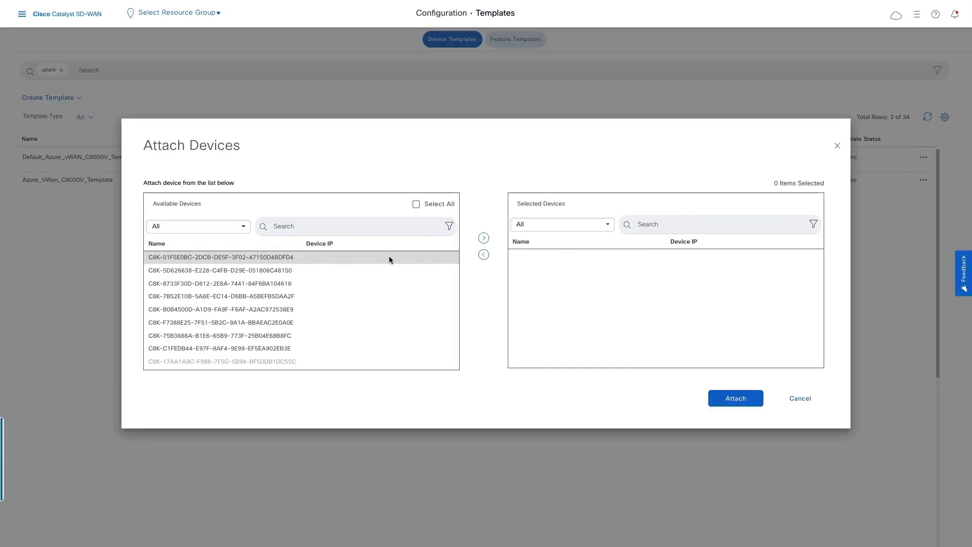
Step: Attach the first two available C8K devices to the template
left_click(389, 258)
left_click(387, 269)
left_click(484, 238)
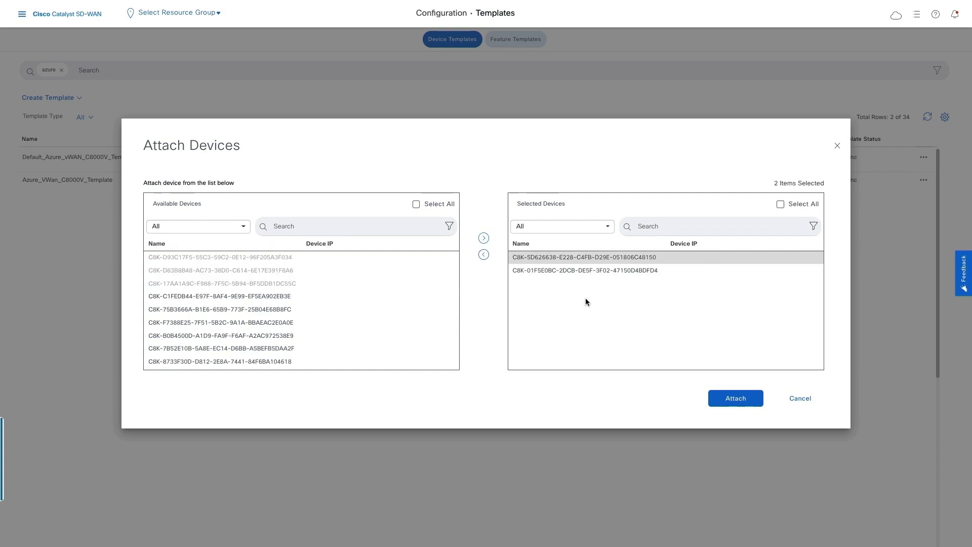
left_click(735, 399)
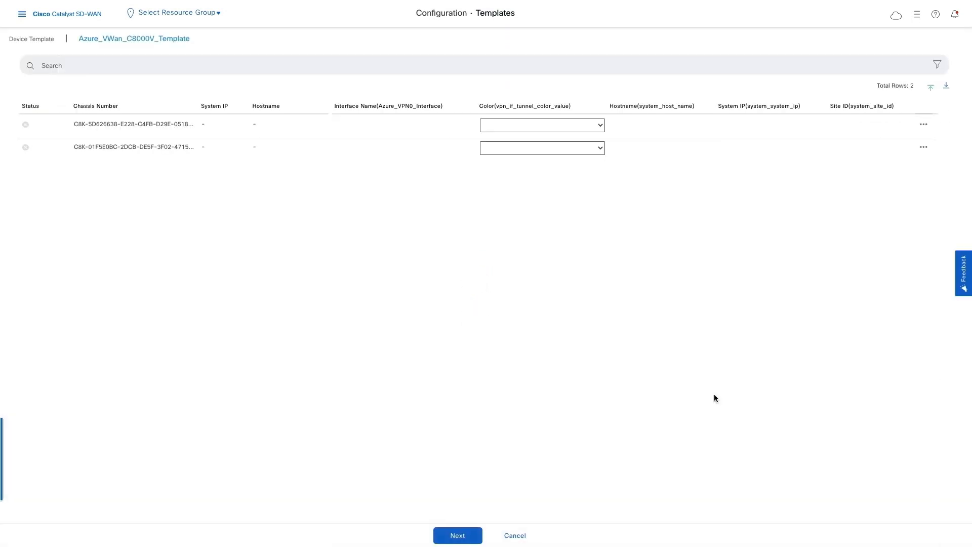
Step: Review the first device's configuration preview and push the template configuration to both attached devices
left_click(475, 537)
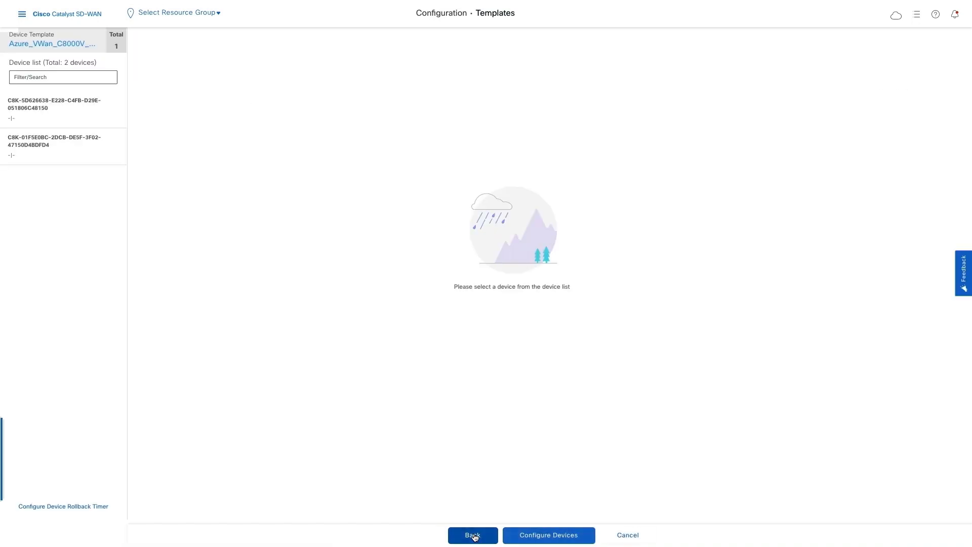
left_click(83, 118)
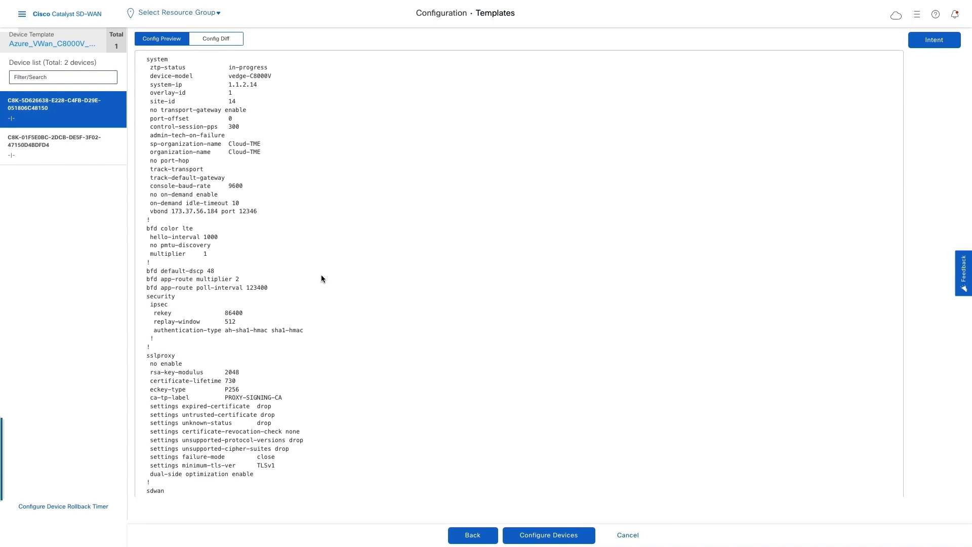
scroll(321, 278, "down", 15)
scroll(321, 278, "down", 20)
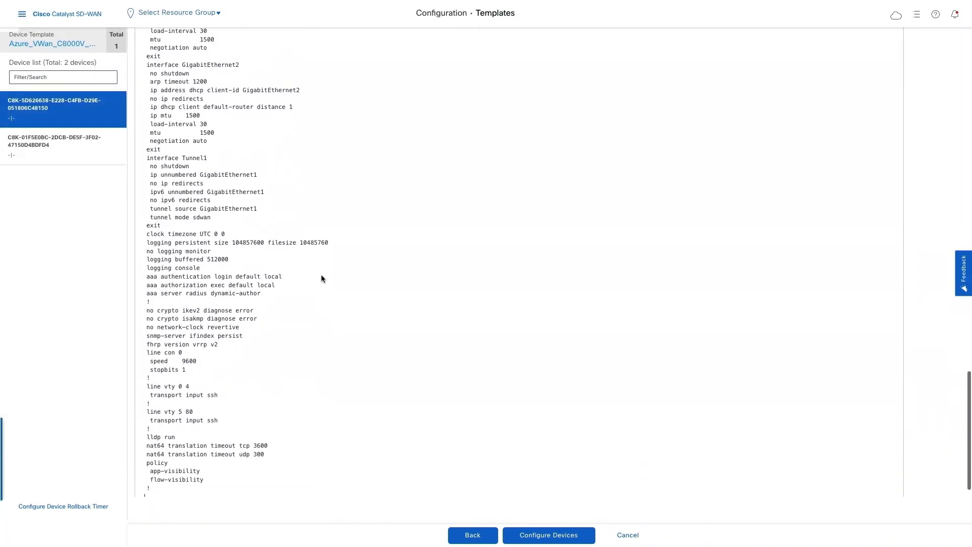
scroll(322, 278, "down", 1)
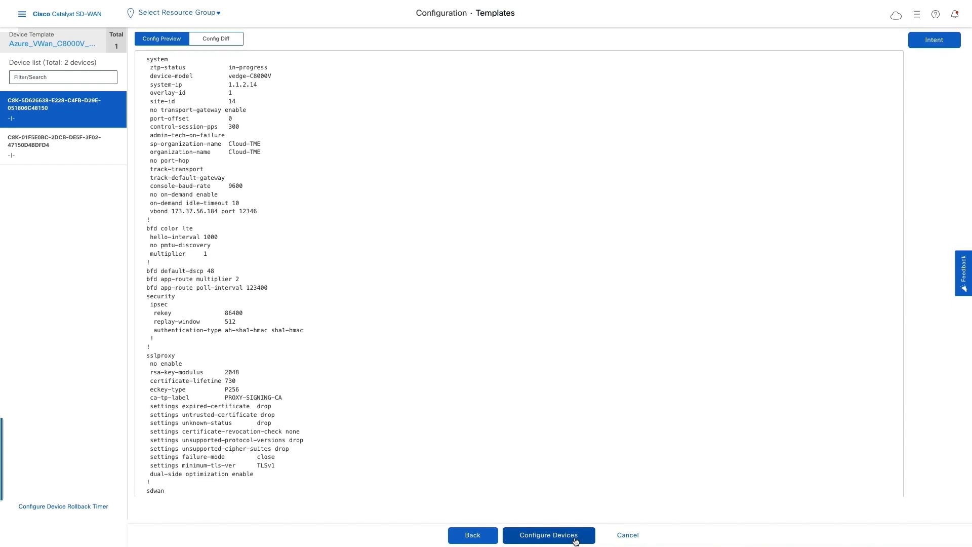
left_click(549, 535)
left_click(321, 282)
left_click(564, 322)
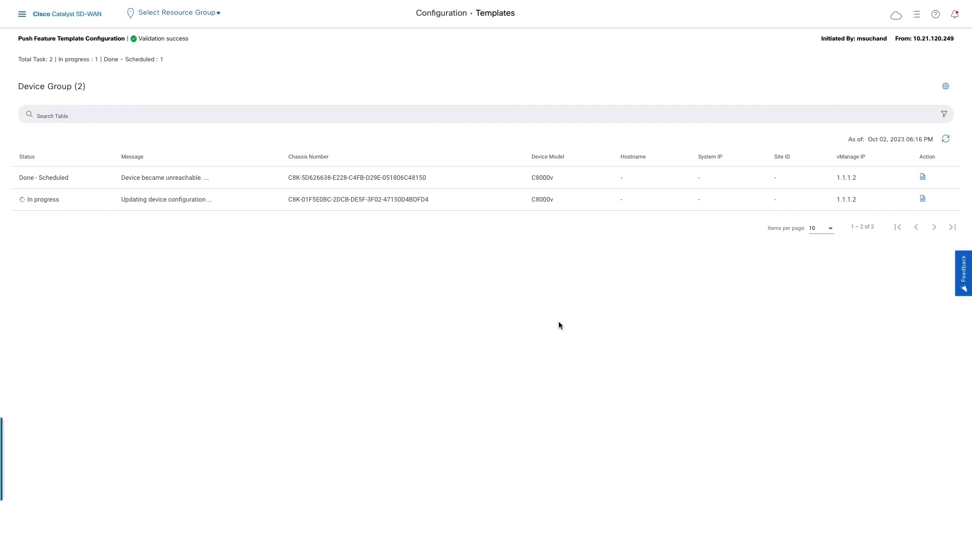
Step: Create an Azure cloud gateway named like the CoR-VWAN hub: Cloud-TME-Azure, region centralus, CoR-Multicloud group, site Azure-Central-US, software 17.12.01, SKU scale 2 Standard_D2_v2, both C8K UUIDs
left_click(896, 14)
left_click(898, 81)
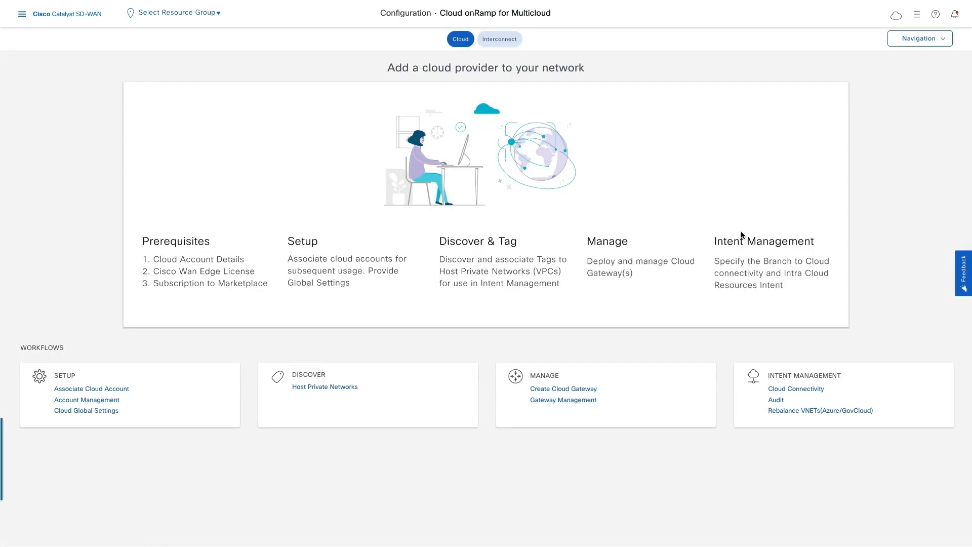
left_click(594, 392)
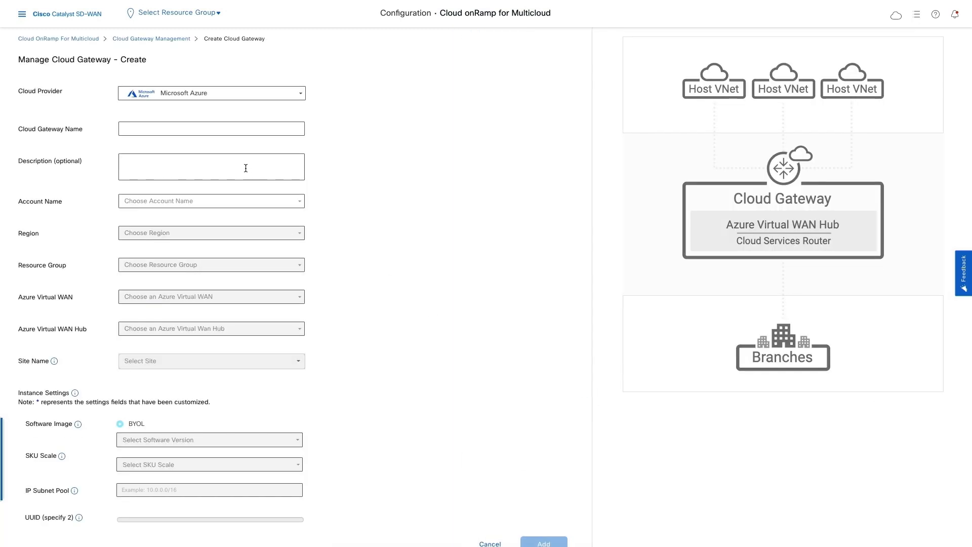
left_click(231, 131)
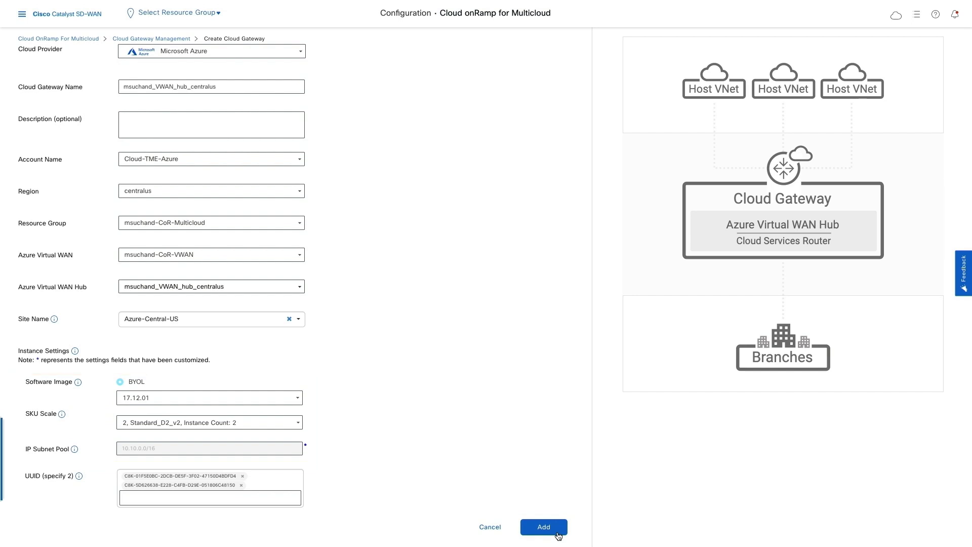
left_click(558, 535)
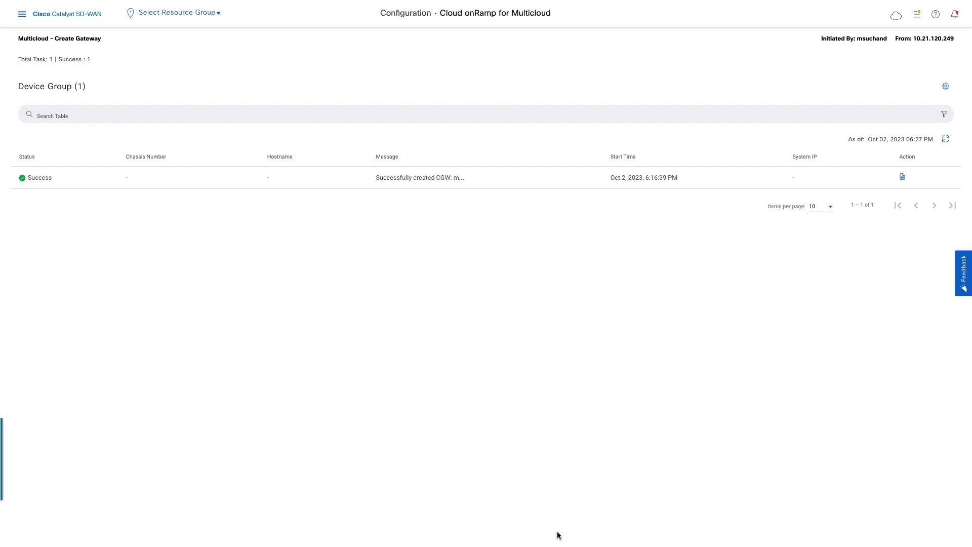
Step: Map VPN10 to the dev VNet tag in the Azure cloud connectivity intent, save it, and return to the Cloud OnRamp for Multicloud overview
left_click(896, 15)
left_click(892, 76)
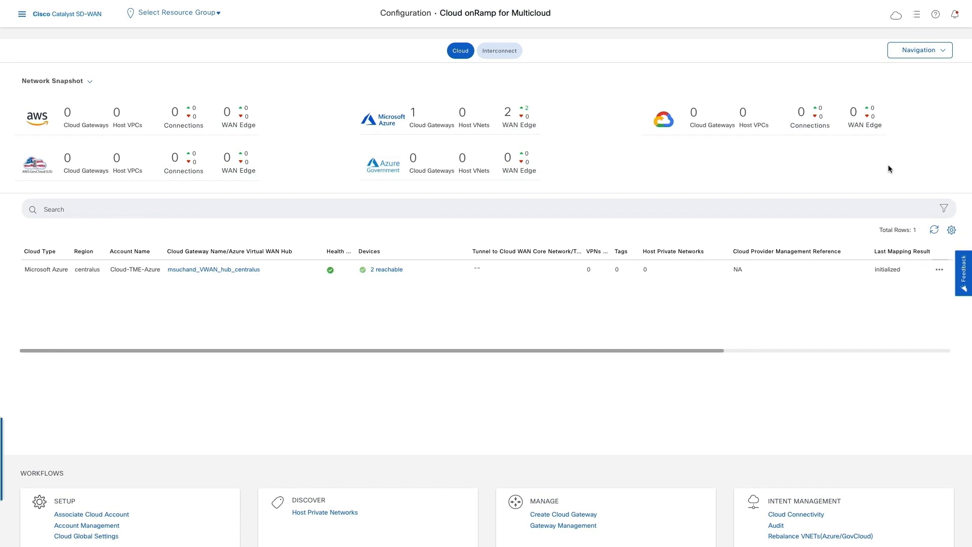
left_click(815, 522)
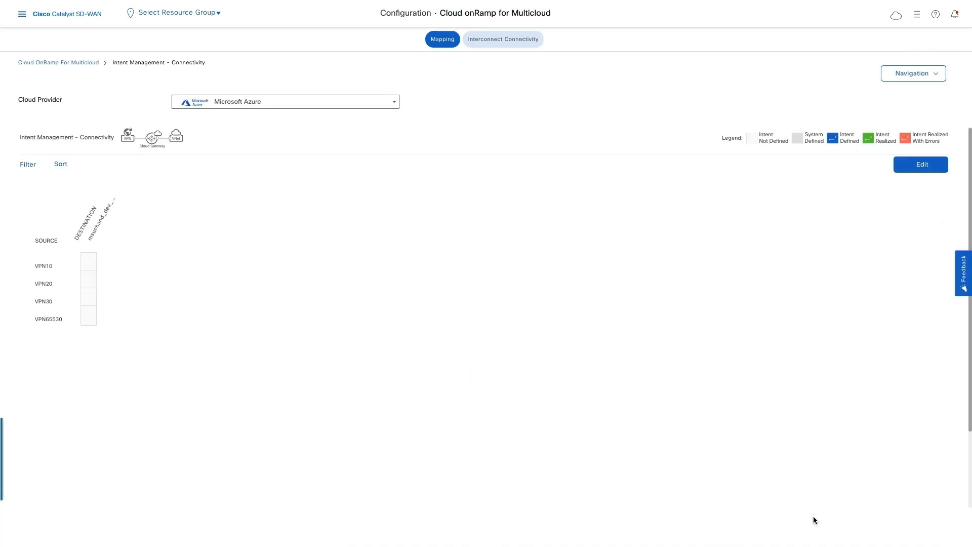
left_click(906, 172)
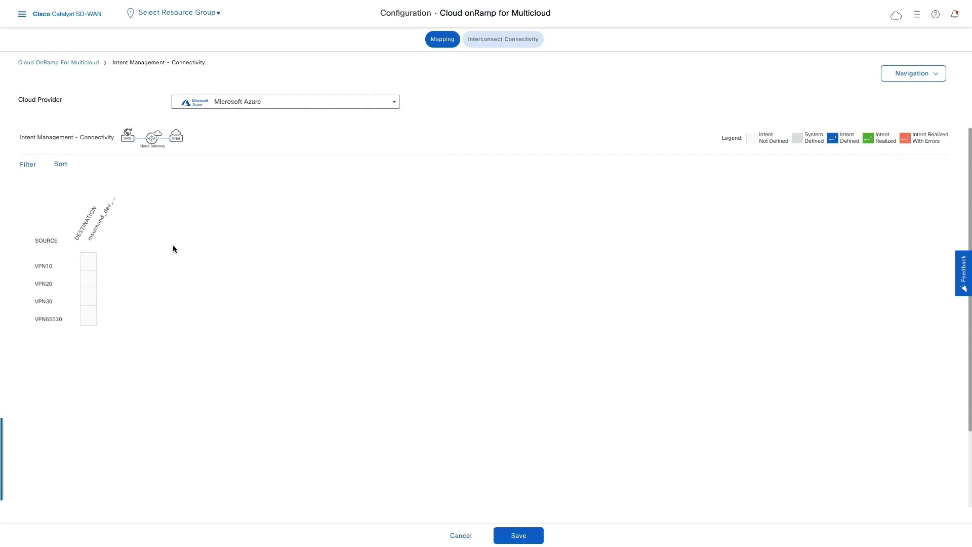
left_click(91, 261)
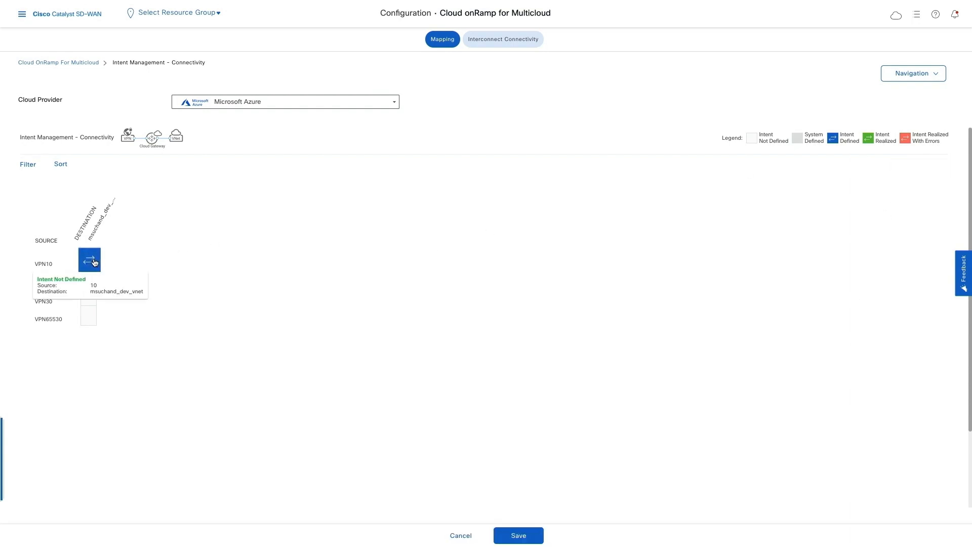
left_click(528, 538)
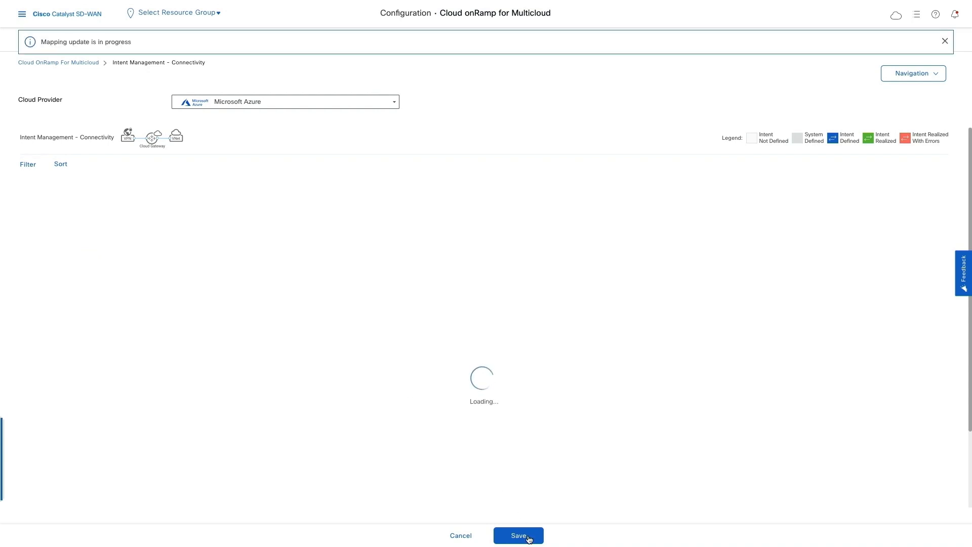
left_click(897, 24)
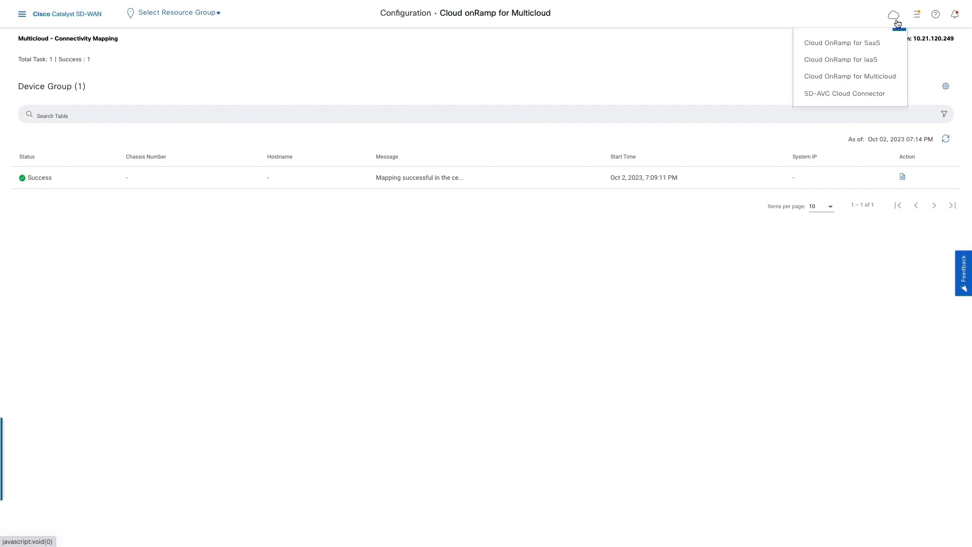
left_click(899, 78)
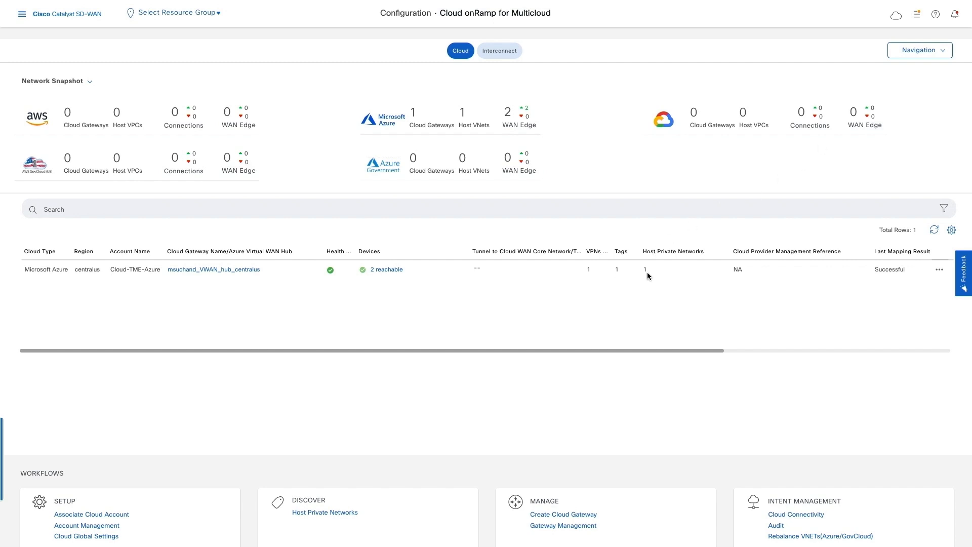
Step: Open an SSH terminal session to Azure-Central-US-1 and log in as admin with the account password
left_click(22, 13)
mouse_move(76, 101)
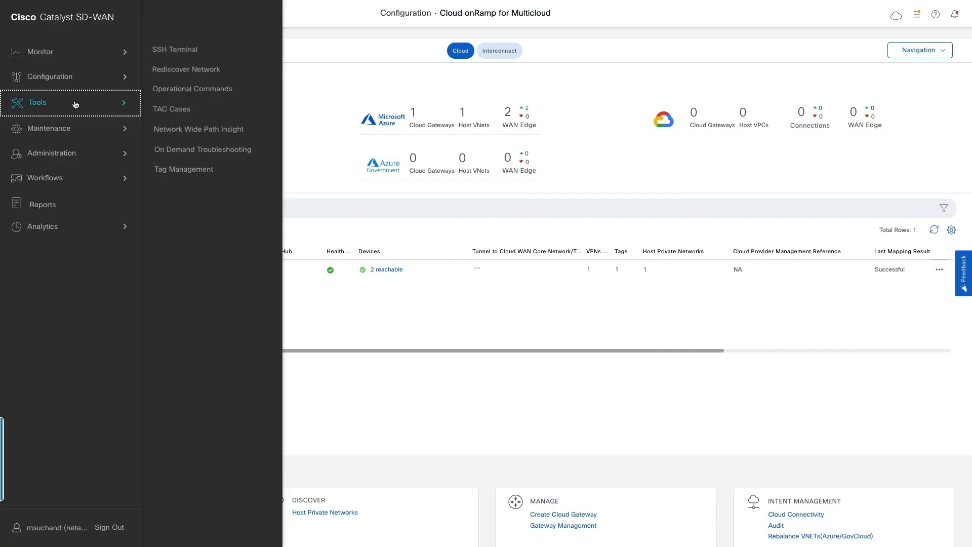
left_click(192, 53)
left_click(83, 304)
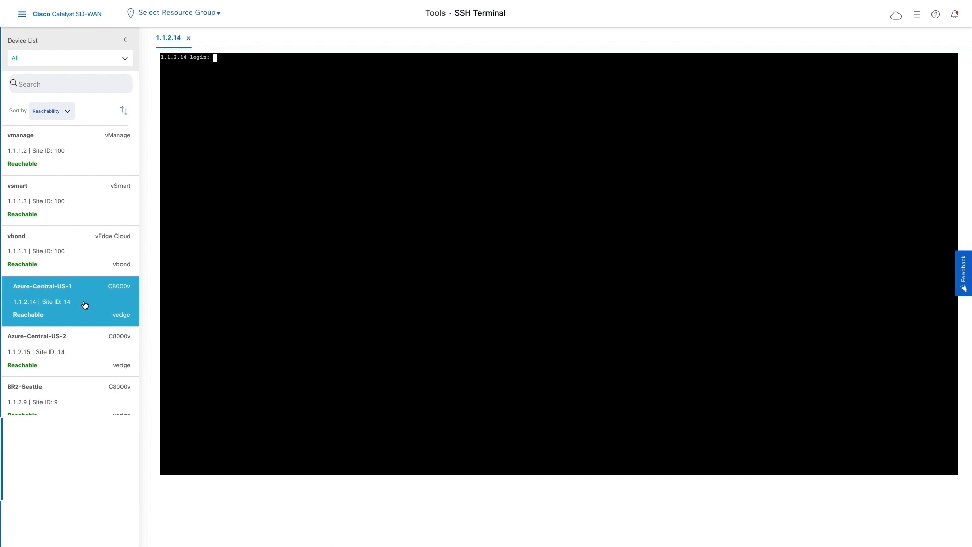
type("admin")
key("Return")
key("Return")
Step: Display all VPNv4 BGP routes on Azure-Central-US-1 with show ip bgp vpnv4 all
key("Return")
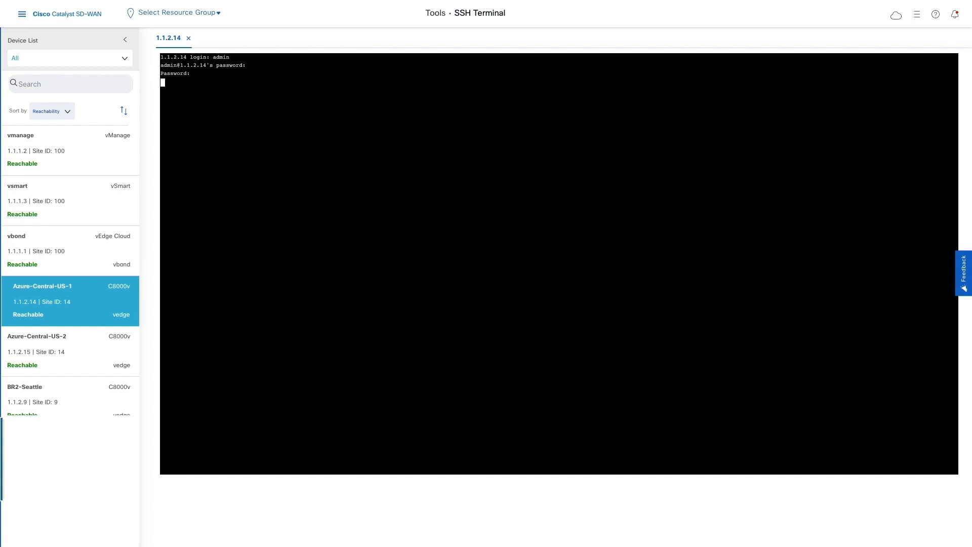
type("show ip bgp vpnv4 all")
key("Return")
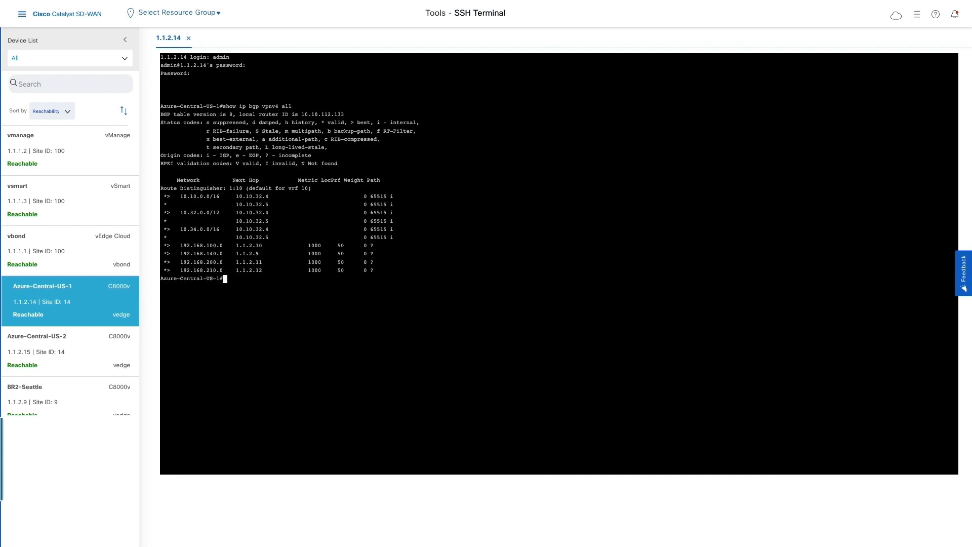
Step: Display the routing table of VRF 10 on Azure-Central-US-1 with show ip route vrf 10
type("show ip")
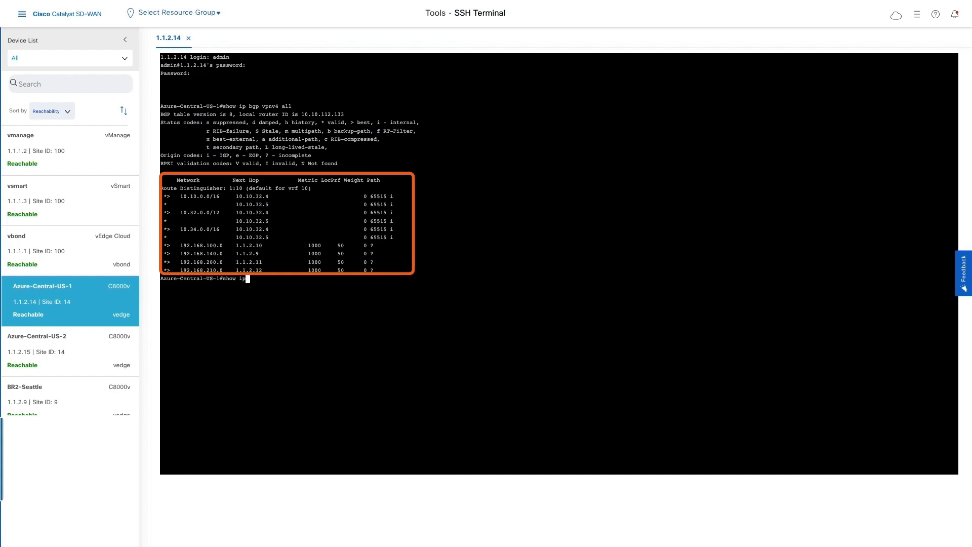
type(" route vrf 10")
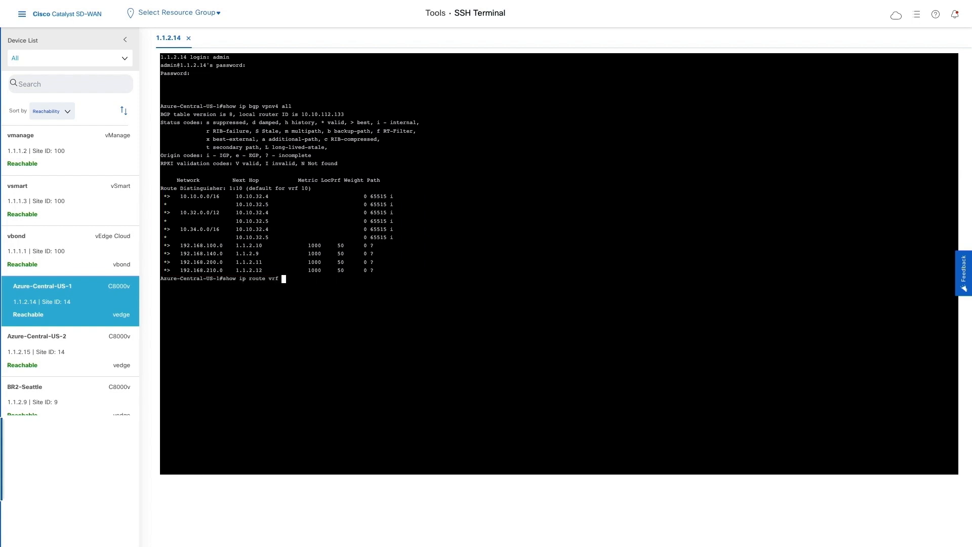
key("Return")
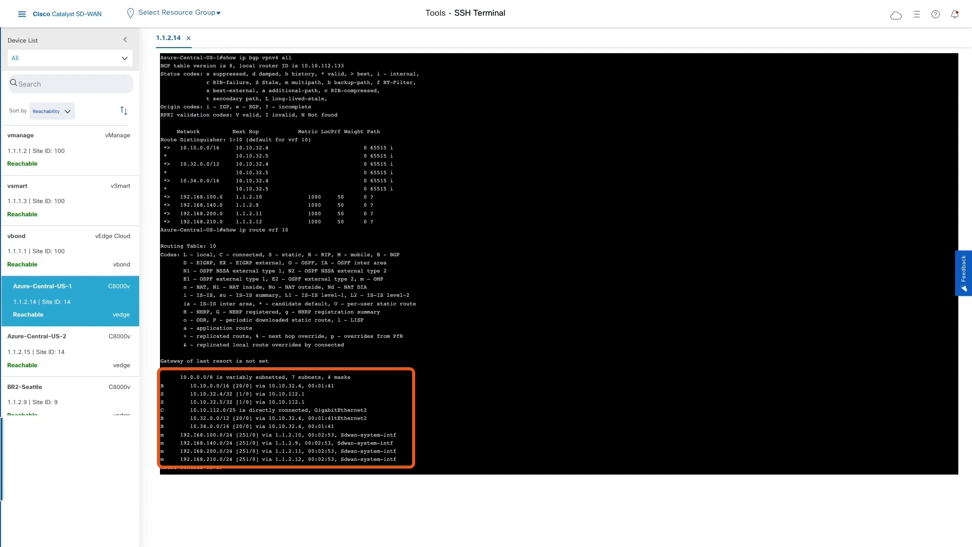
key("Return")
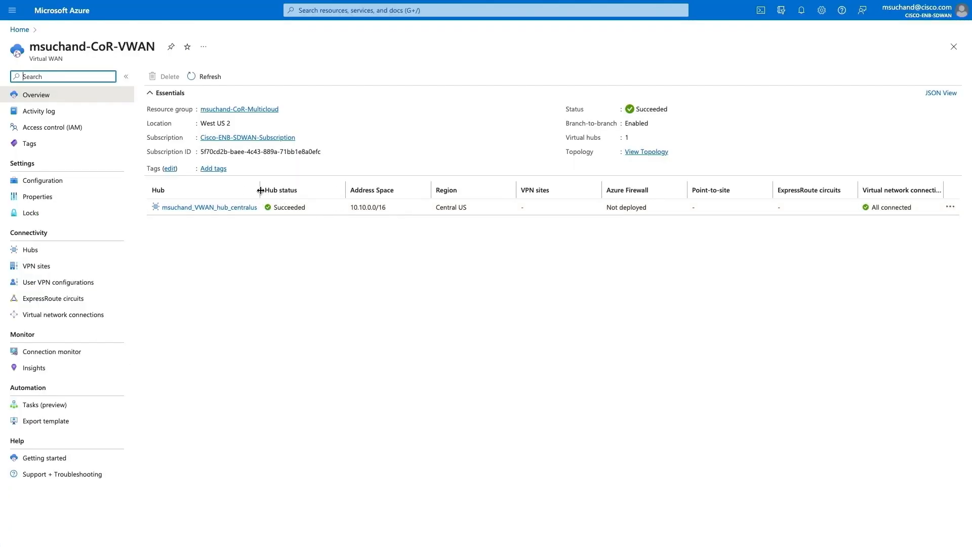
Step: Switch to the Azure portal and delete the central-us server VNet's virtual network connection from the CoR-VWAN hub, confirming with yes
left_click(234, 212)
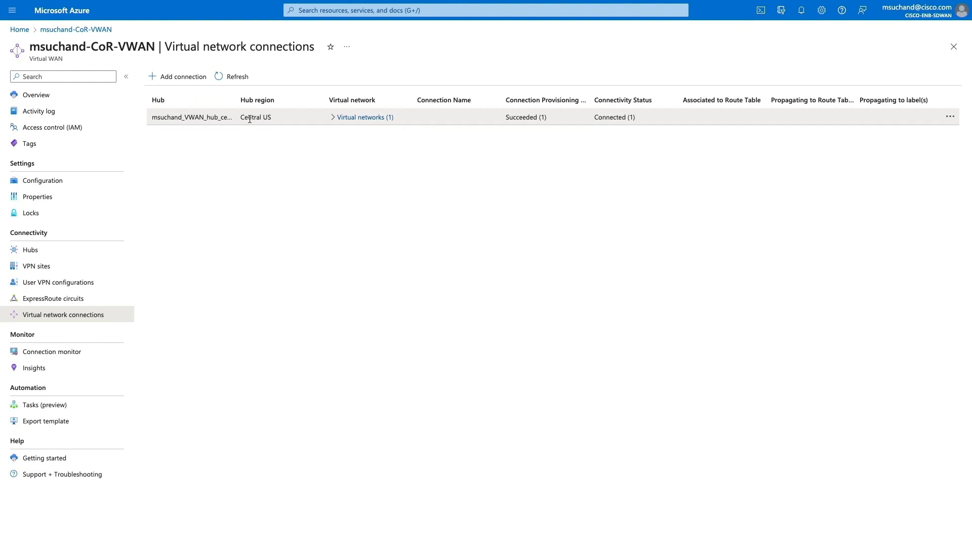
left_click(332, 117)
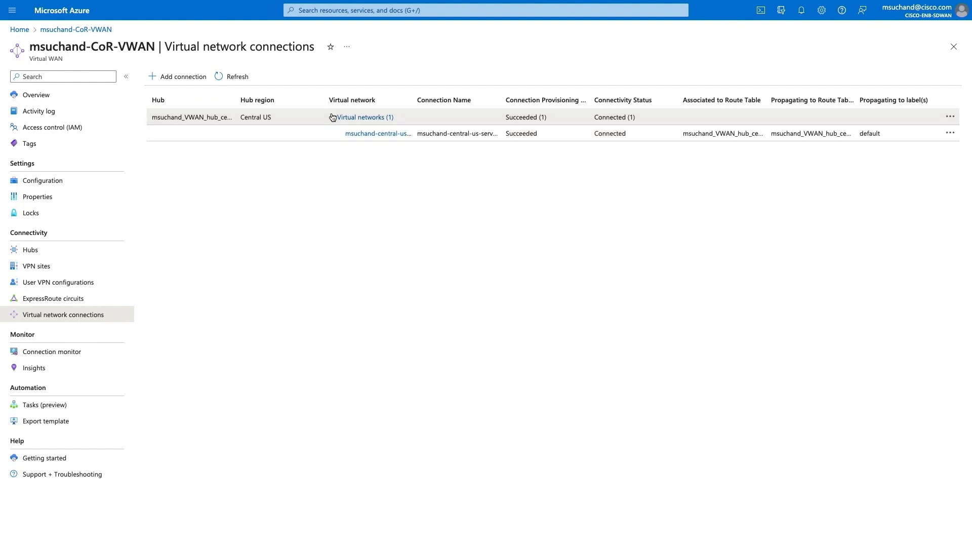
left_click(950, 133)
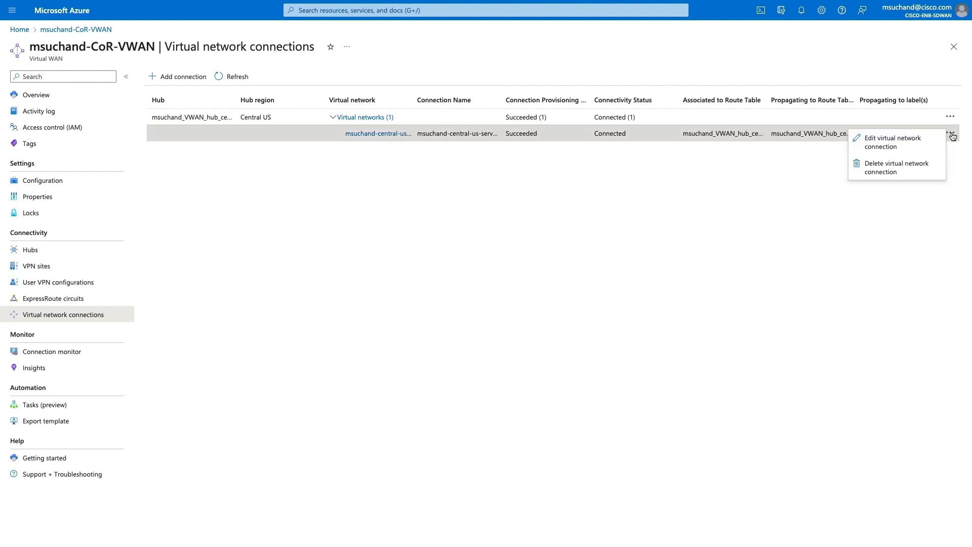
left_click(942, 169)
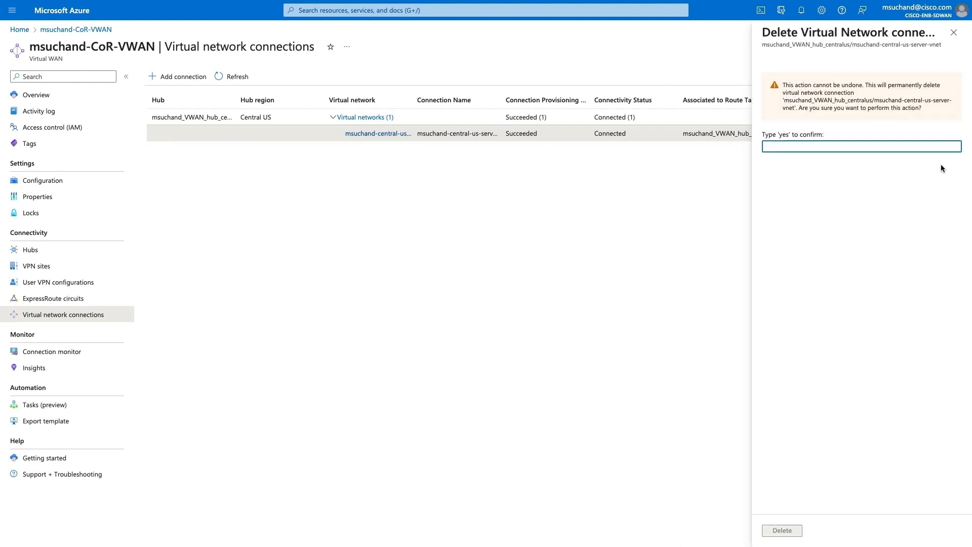
type("yes")
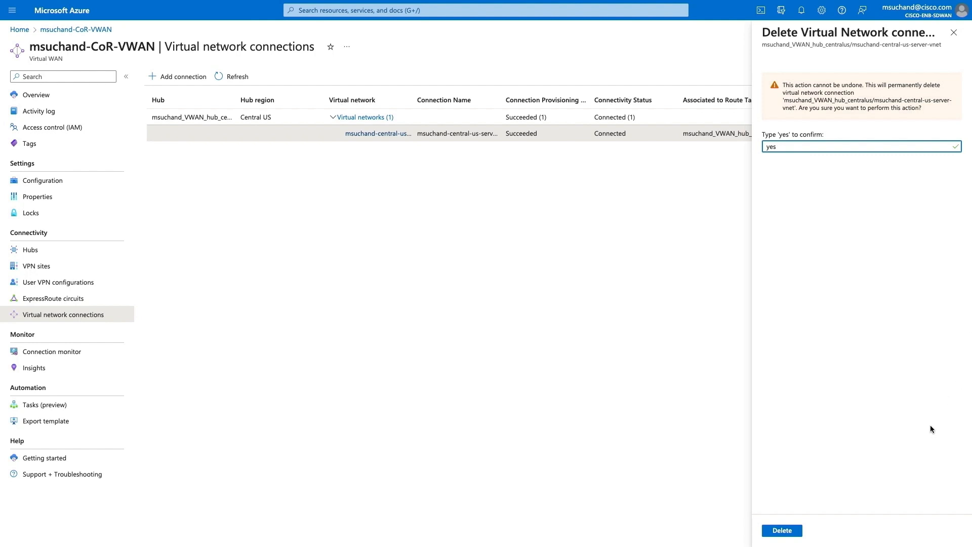
left_click(793, 531)
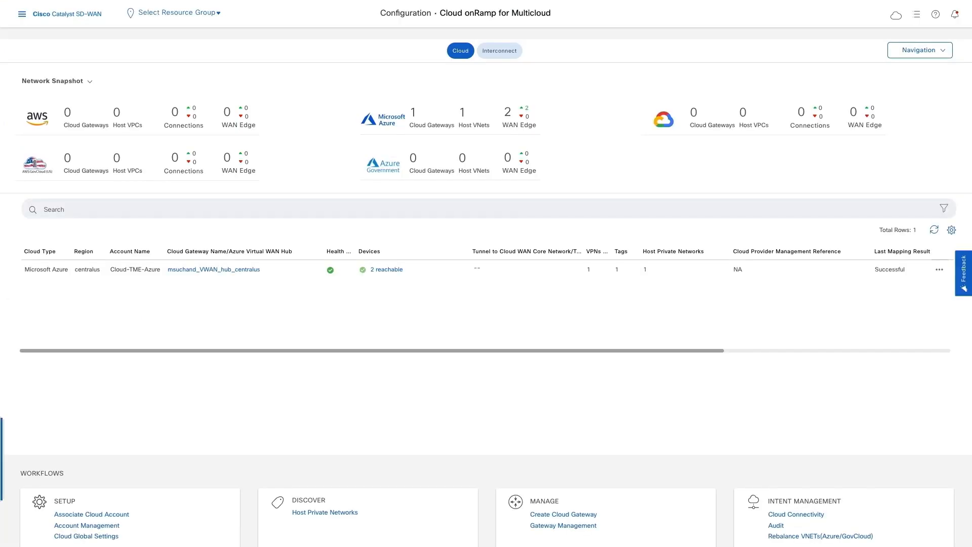
Step: Switch back to Catalyst SD-WAN and run the intent management audit for Microsoft Azure
left_click(779, 524)
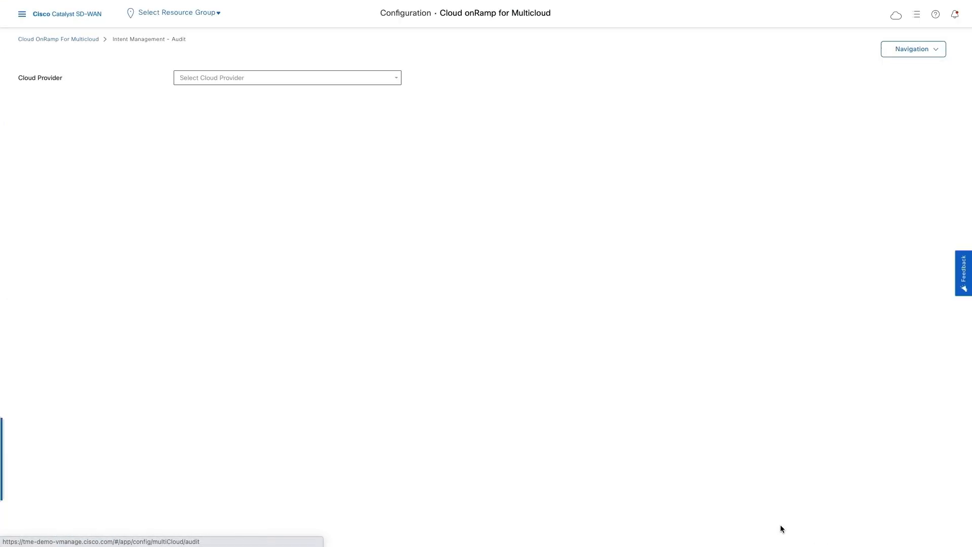
left_click(226, 78)
left_click(244, 119)
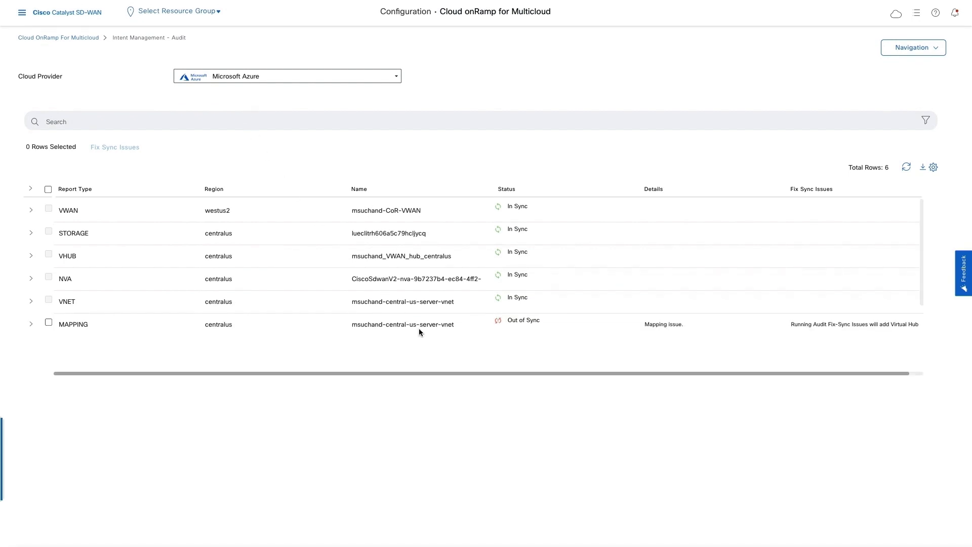
Step: Review the details of the out-of-sync MAPPING entry for the central-us server VNet and fix its sync issue
left_click(31, 325)
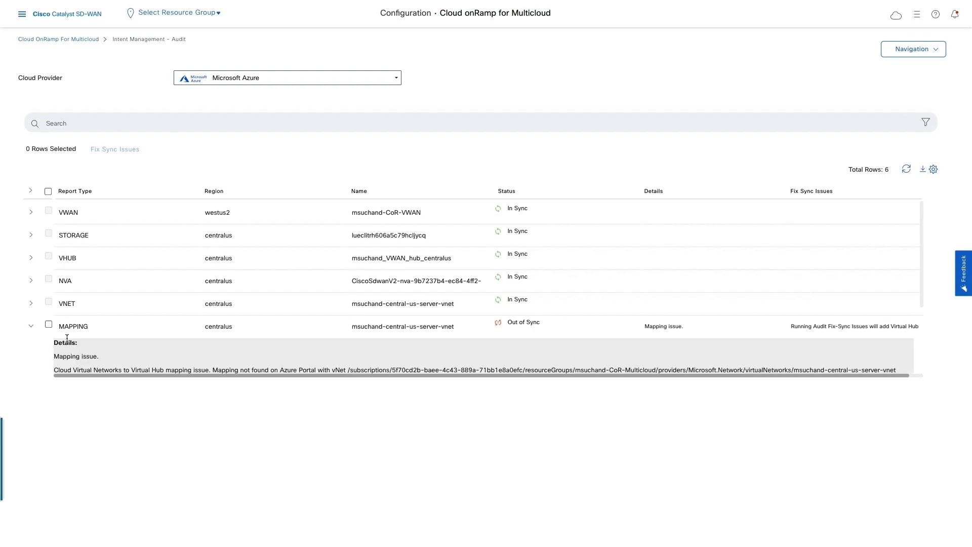
scroll(69, 342, "down", 1)
scroll(70, 342, "down", 1)
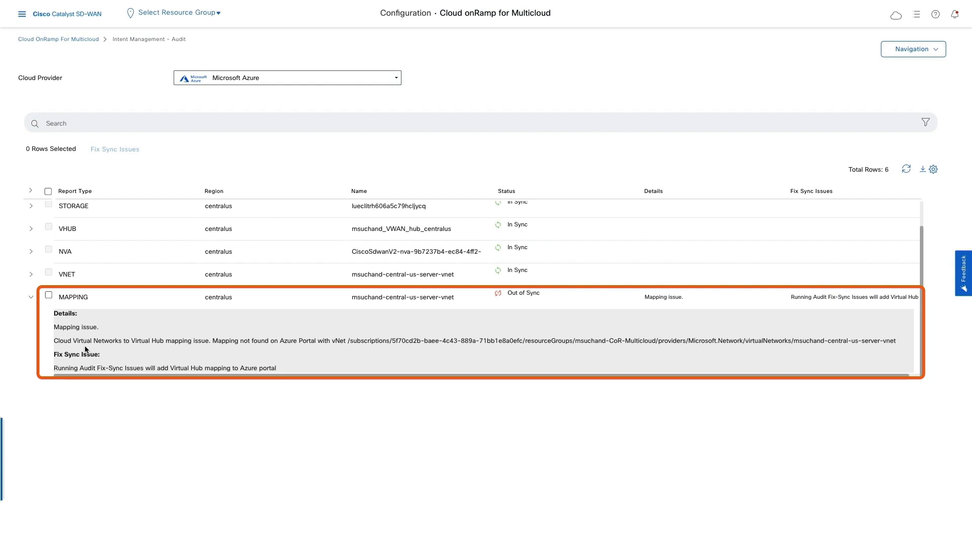
left_click(49, 295)
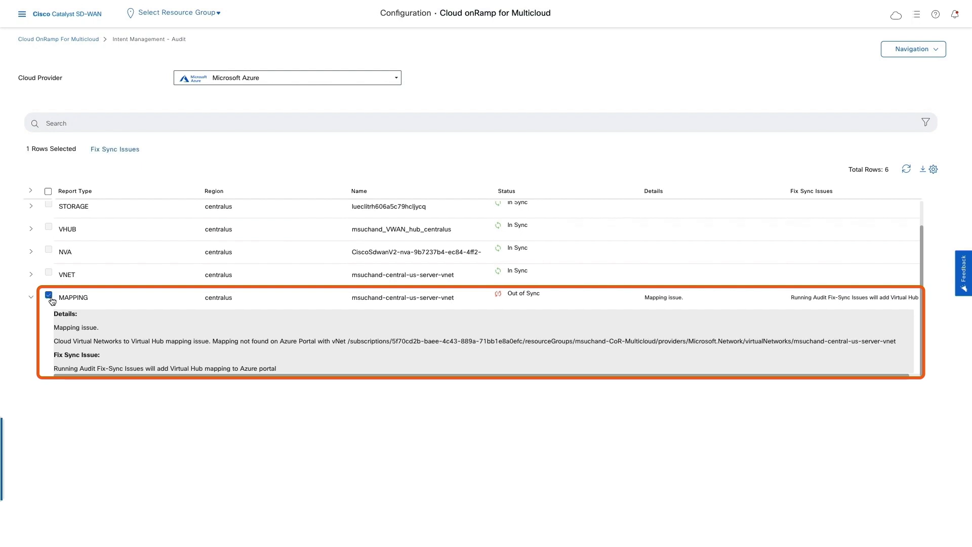
left_click(121, 155)
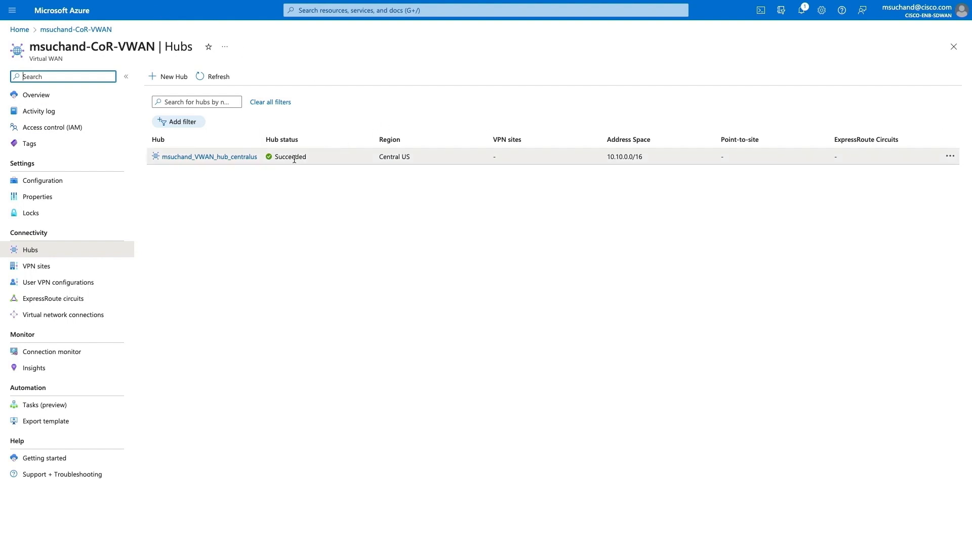
Step: Switch to the Azure portal and inspect the CoR-VWAN hub's virtual network connections
left_click(106, 315)
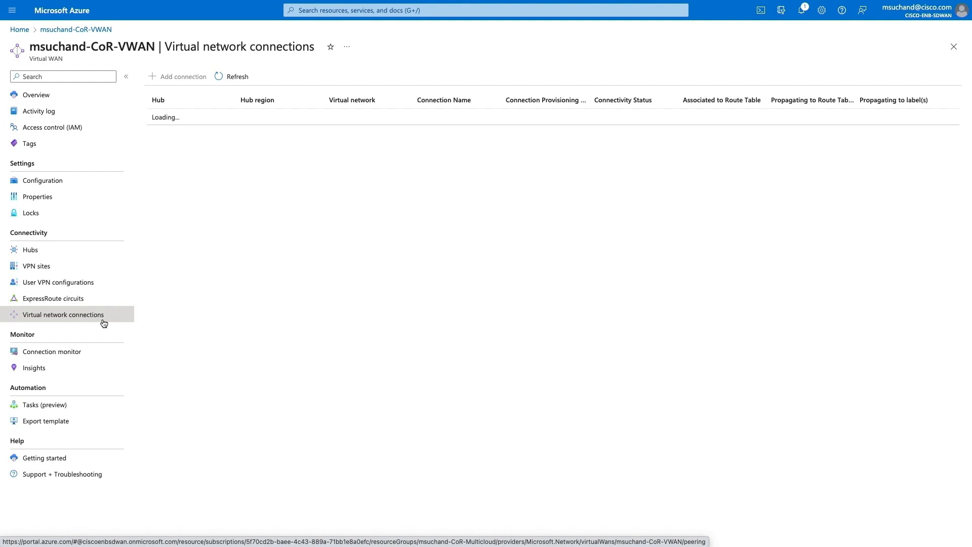
left_click(333, 118)
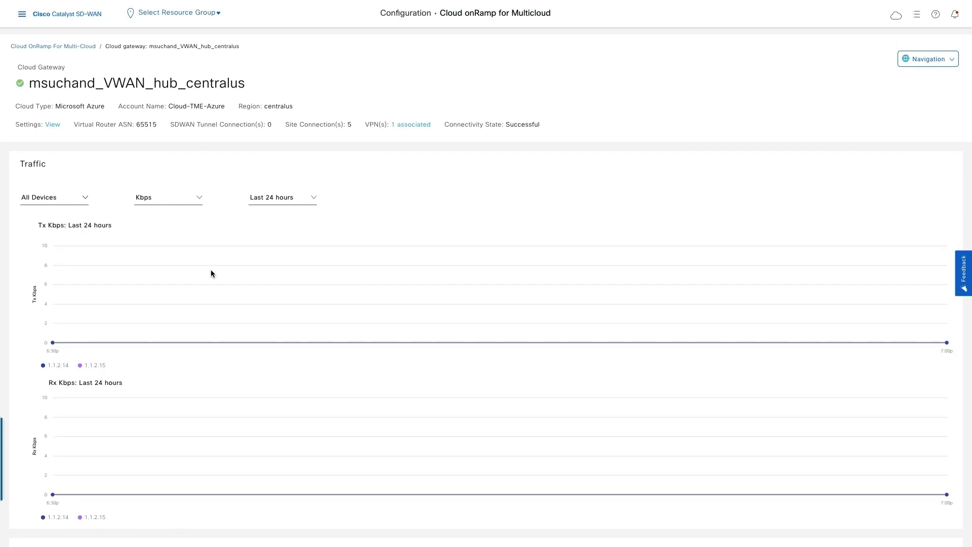
Step: Switch back to Catalyst SD-WAN and examine the centralus cloud gateway's own devices and associated branch devices
scroll(235, 409, "down", 6)
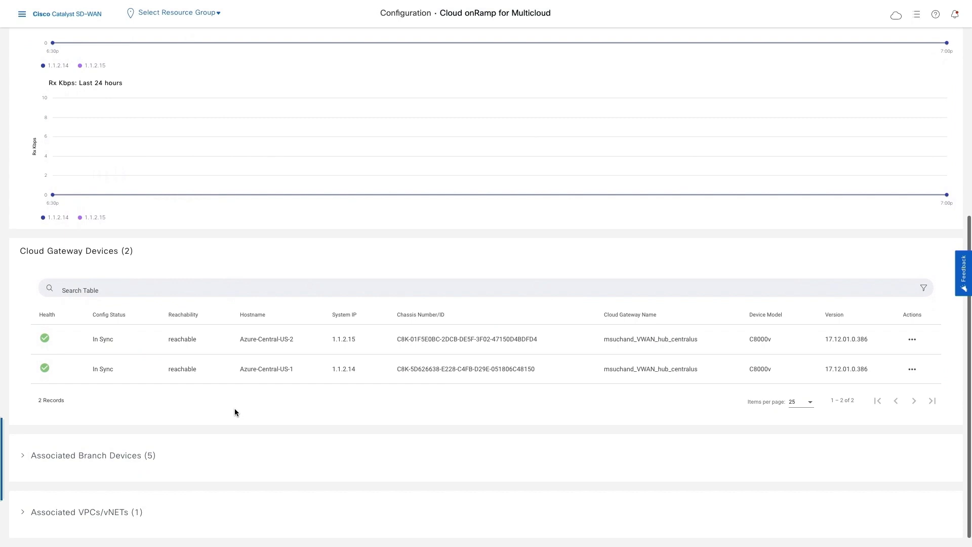
left_click(31, 461)
scroll(31, 458, "down", 3)
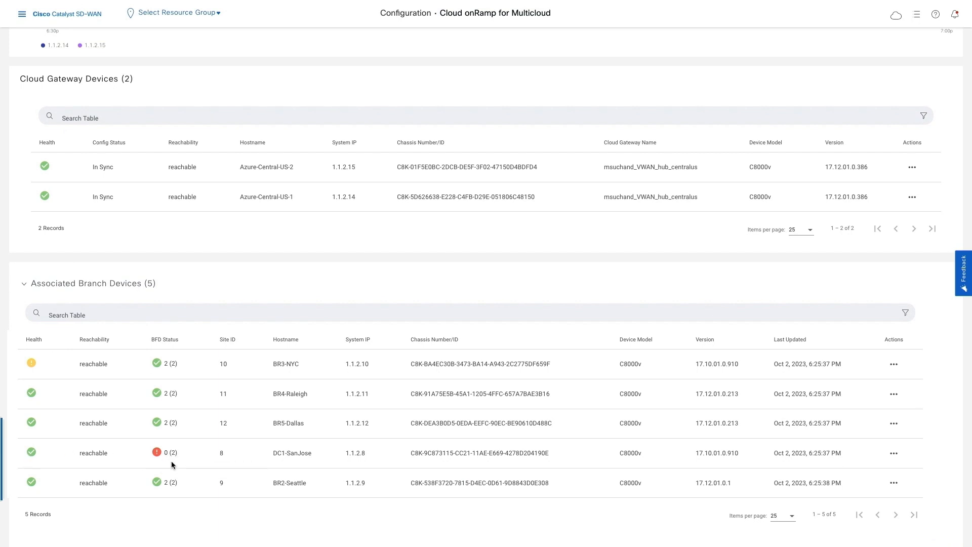
scroll(149, 486, "down", 4)
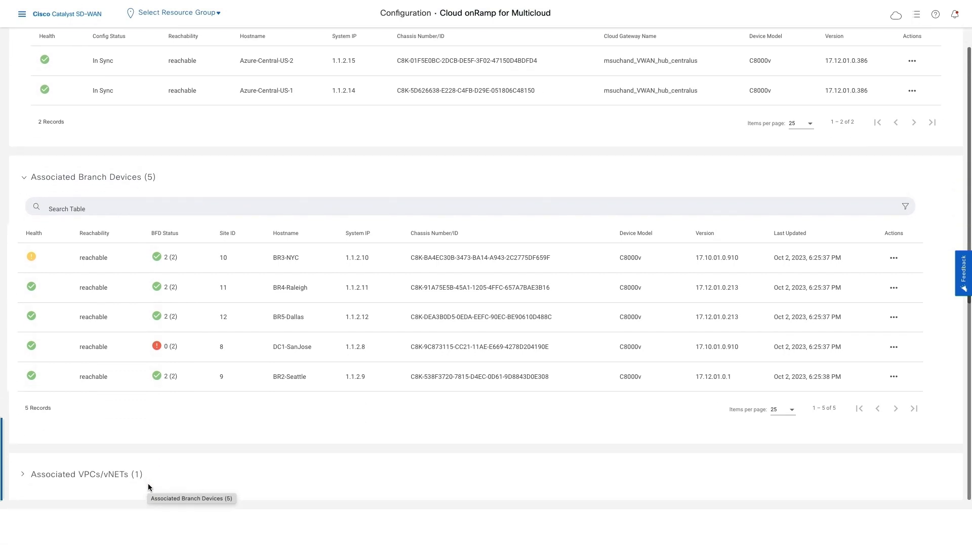
Step: Expand the VPCs/vNETs associated with the centralus cloud gateway and check the host VNet's tag and VPN ID
left_click(84, 369)
scroll(84, 370, "down", 2)
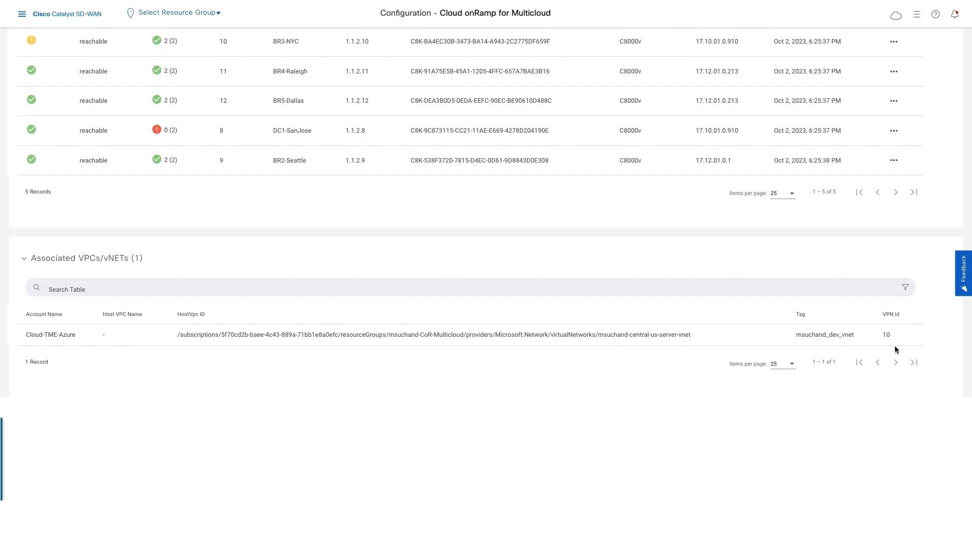
Step: Open the Device 360 monitoring view of gateway device Azure-Central-US-2 and examine its system status and interface traffic
scroll(760, 268, "up", 3)
scroll(758, 267, "up", 4)
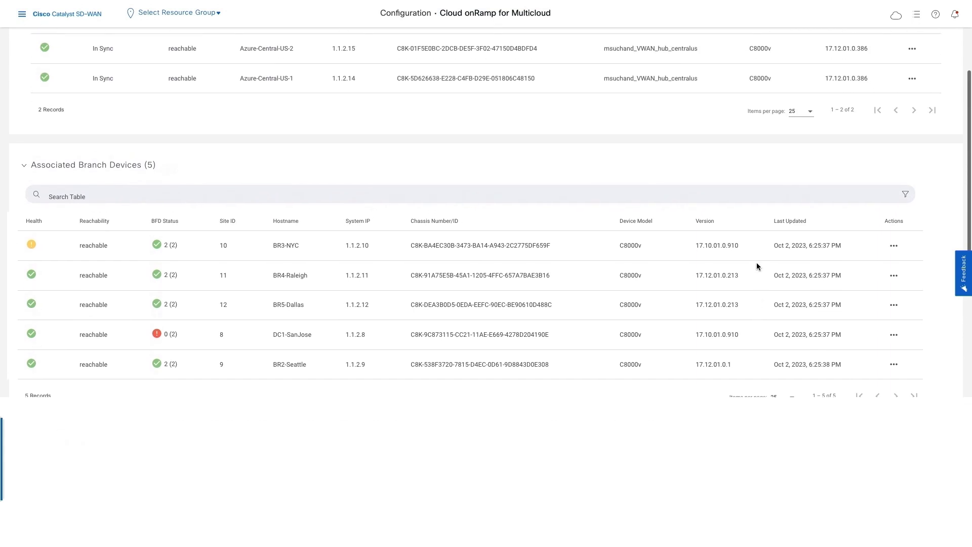
scroll(757, 266, "up", 1)
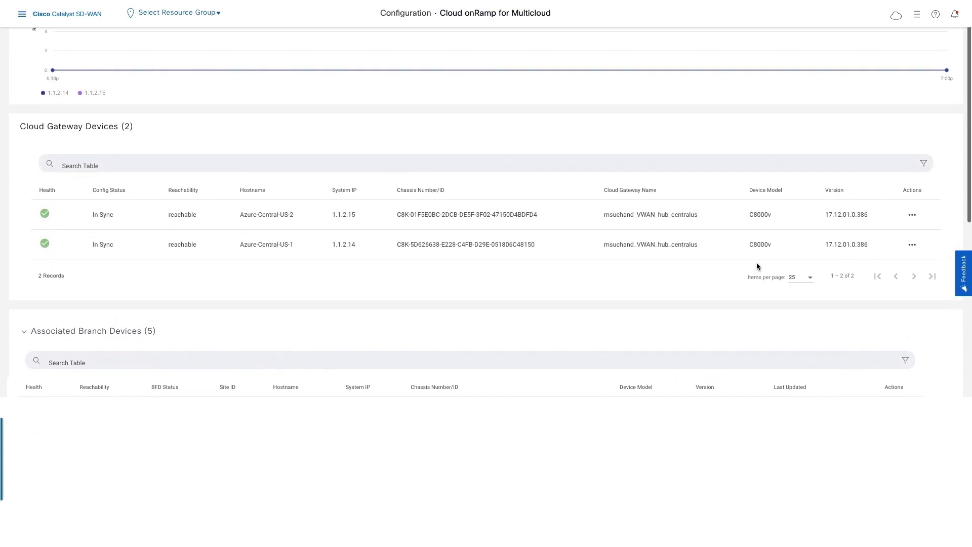
left_click(913, 215)
left_click(915, 255)
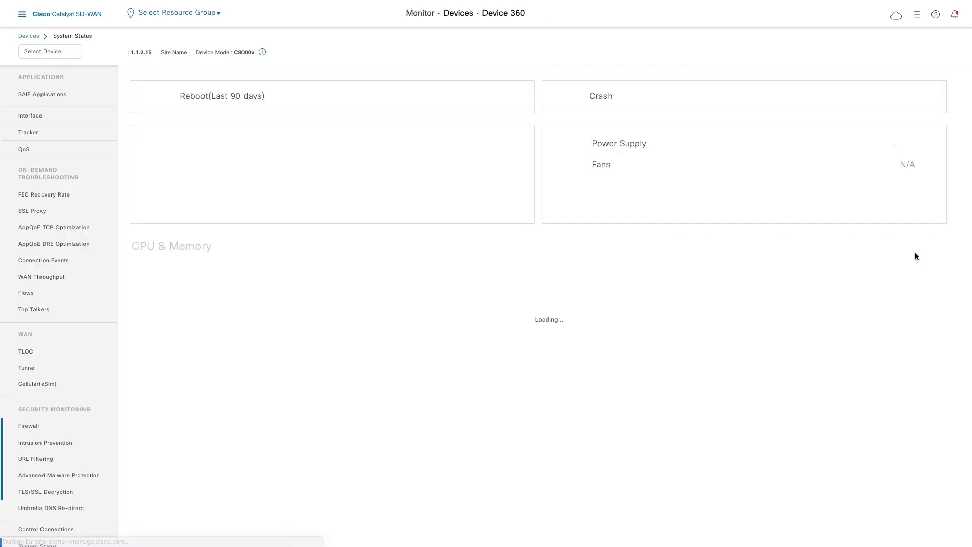
mouse_move(572, 320)
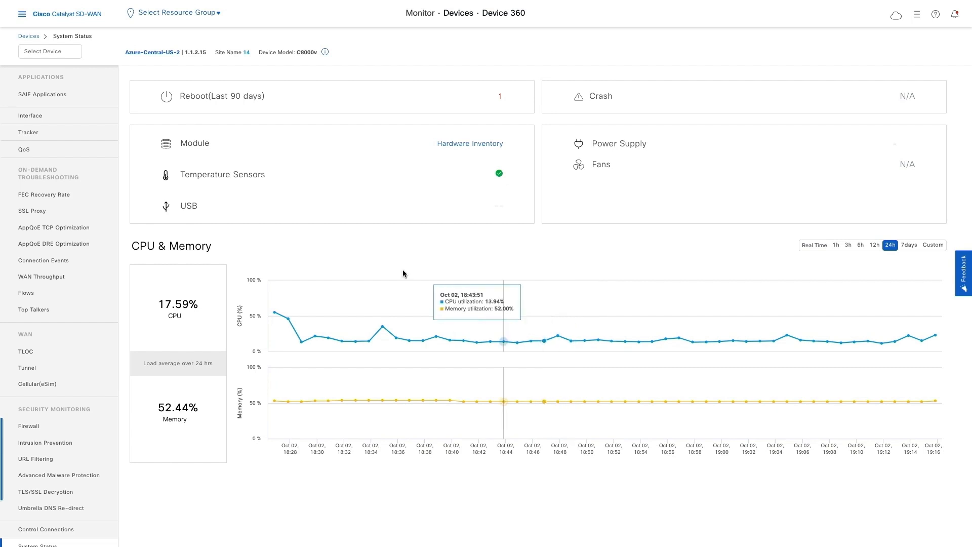
left_click(93, 123)
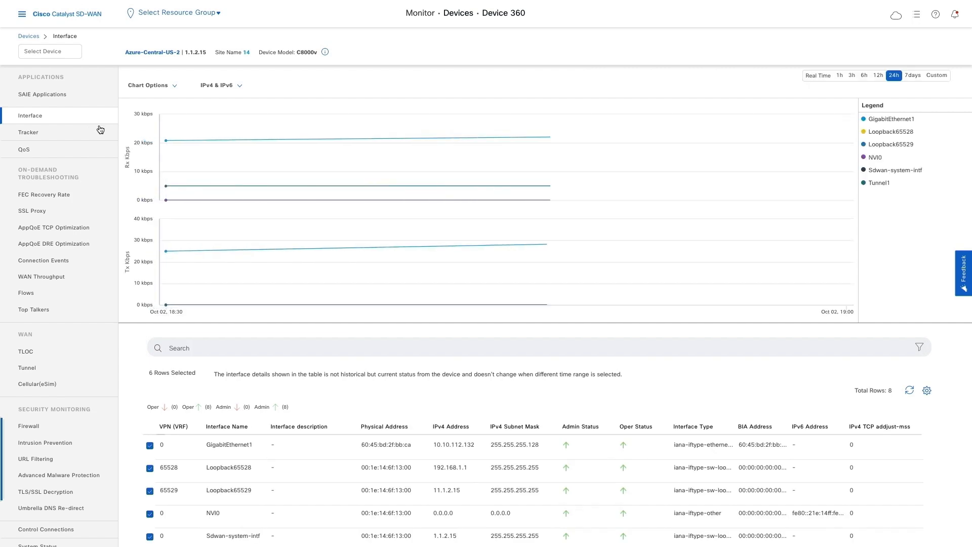
mouse_move(181, 160)
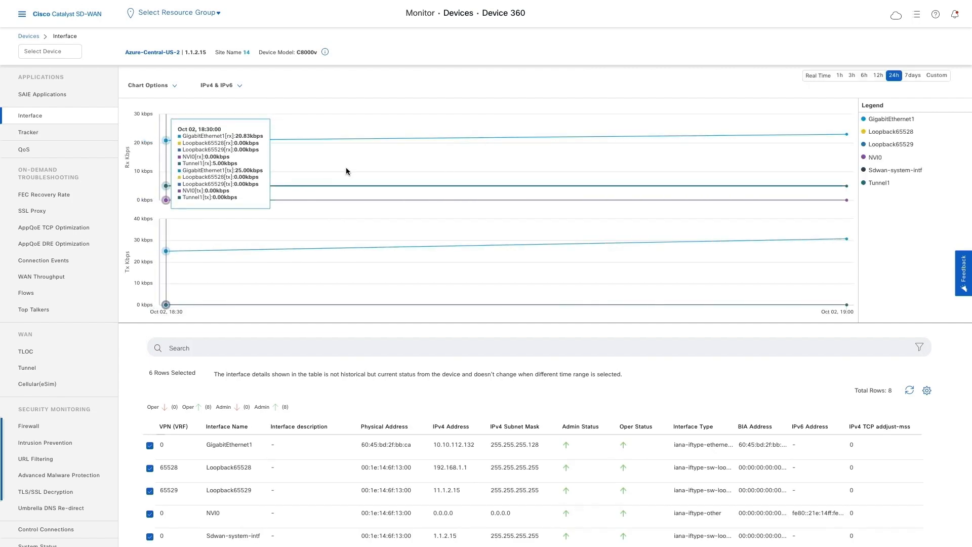